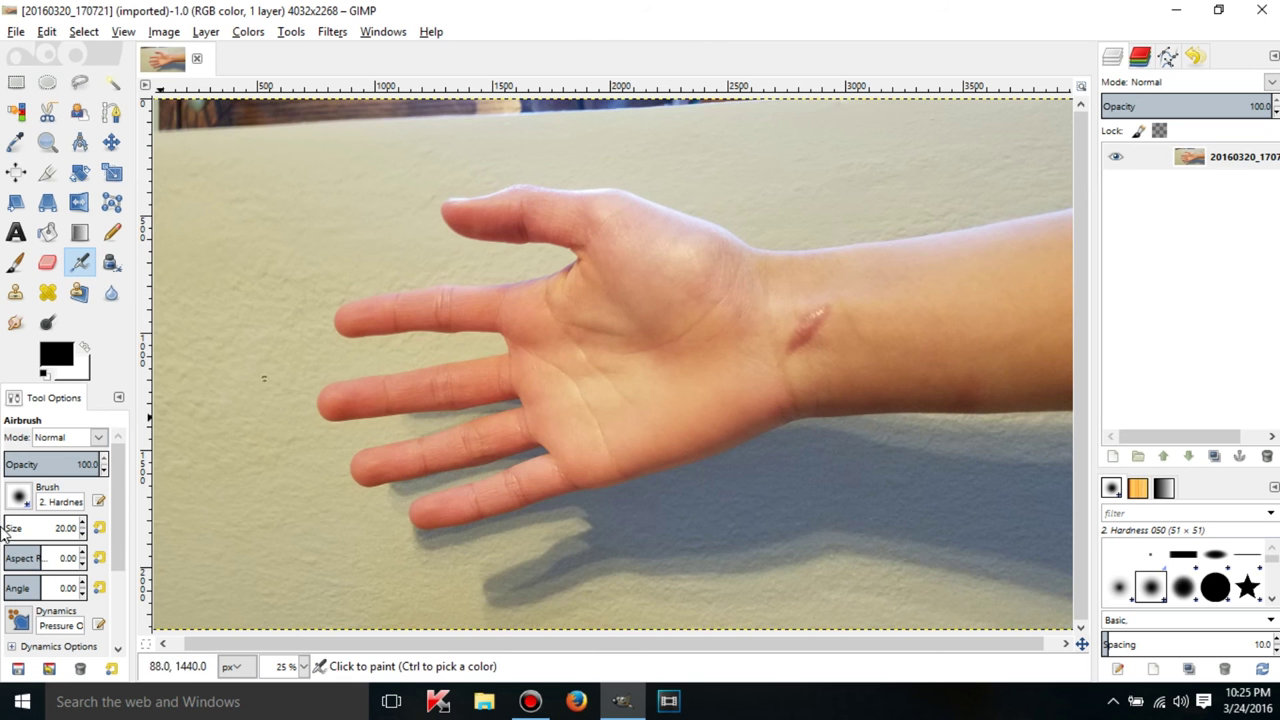
Raise the brush size to 100 and select the Clone tool
scroll(86, 531, "up", 16)
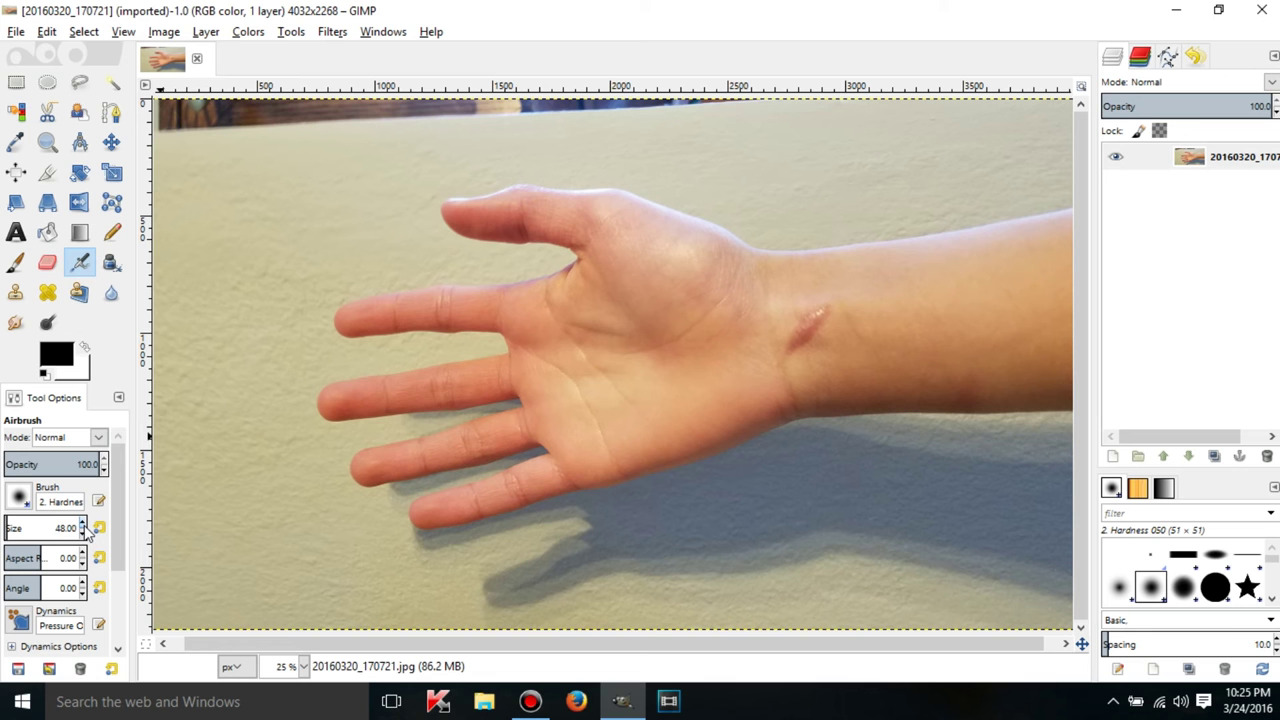
scroll(86, 531, "up", 20)
scroll(86, 544, "down", 3)
scroll(86, 546, "down", 1)
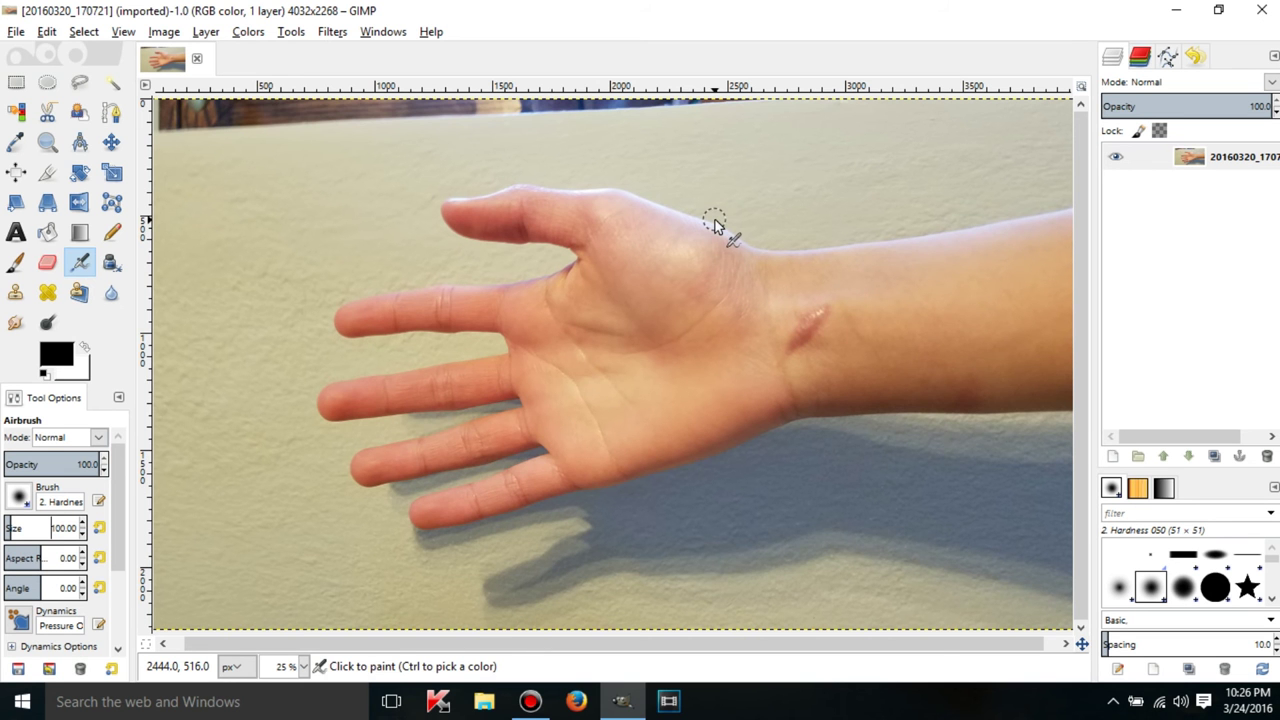
left_click(15, 295)
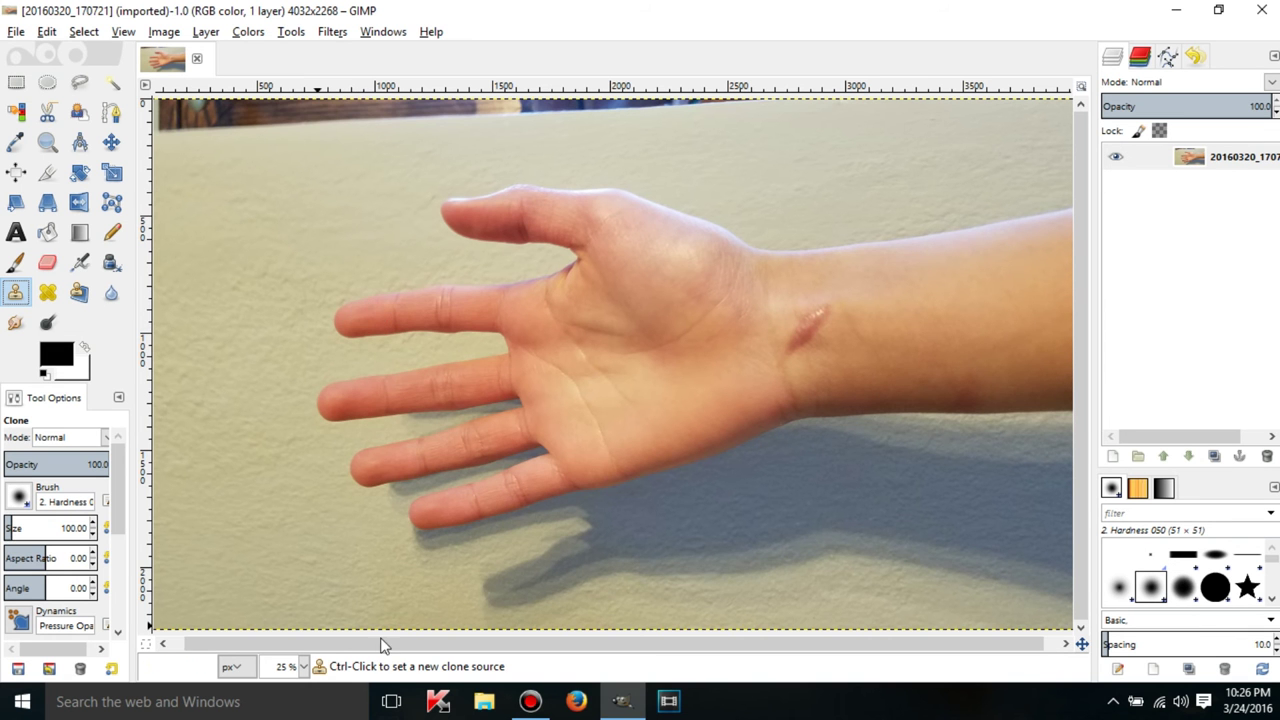
Set the top fingertip as the clone source
left_click(340, 322, "ctrl")
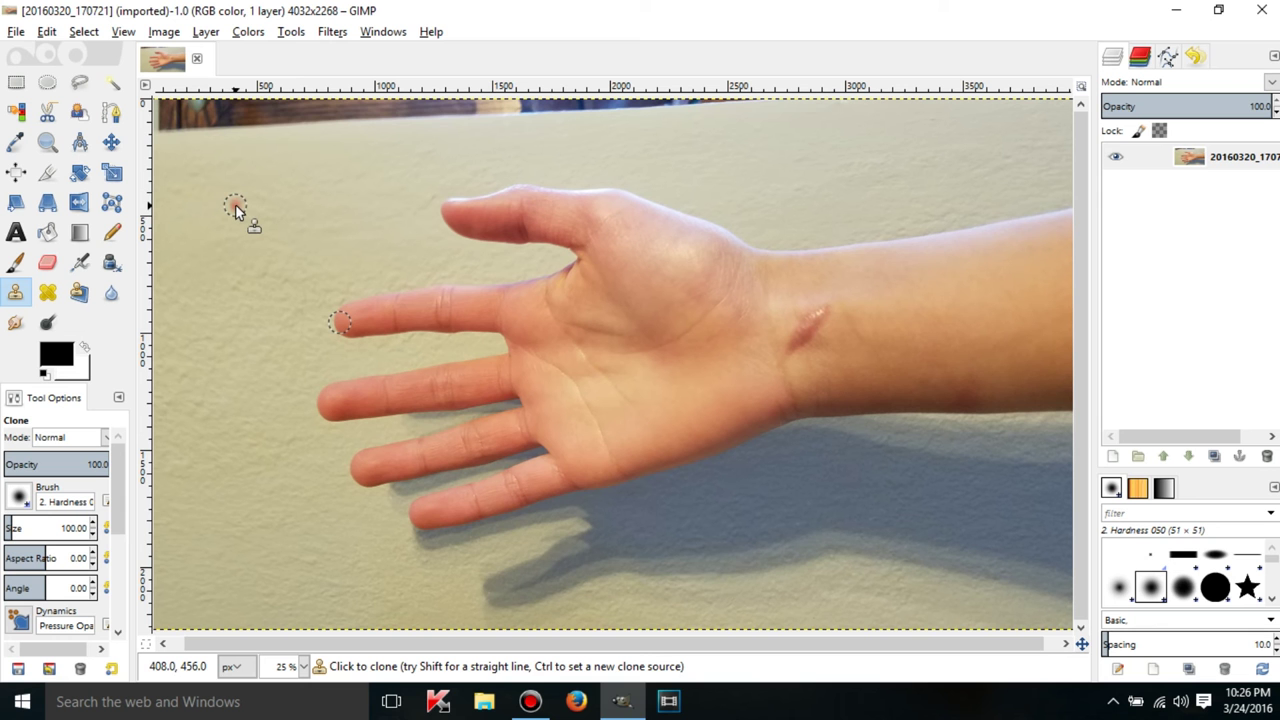
Clone a fingertip copy onto the wall, then clone a second one with the Hardness 100 brush
mouse_move(236, 203)
left_mouse_down()
mouse_move(347, 213)
mouse_move(313, 204)
mouse_move(325, 193)
mouse_move(350, 210)
mouse_move(329, 175)
mouse_move(348, 181)
mouse_move(244, 178)
mouse_move(237, 186)
mouse_move(291, 189)
mouse_move(258, 197)
mouse_move(331, 187)
mouse_move(277, 193)
mouse_move(361, 192)
mouse_move(346, 205)
mouse_move(374, 208)
mouse_move(383, 200)
mouse_move(359, 193)
mouse_move(377, 190)
mouse_move(347, 176)
mouse_move(387, 201)
left_mouse_up()
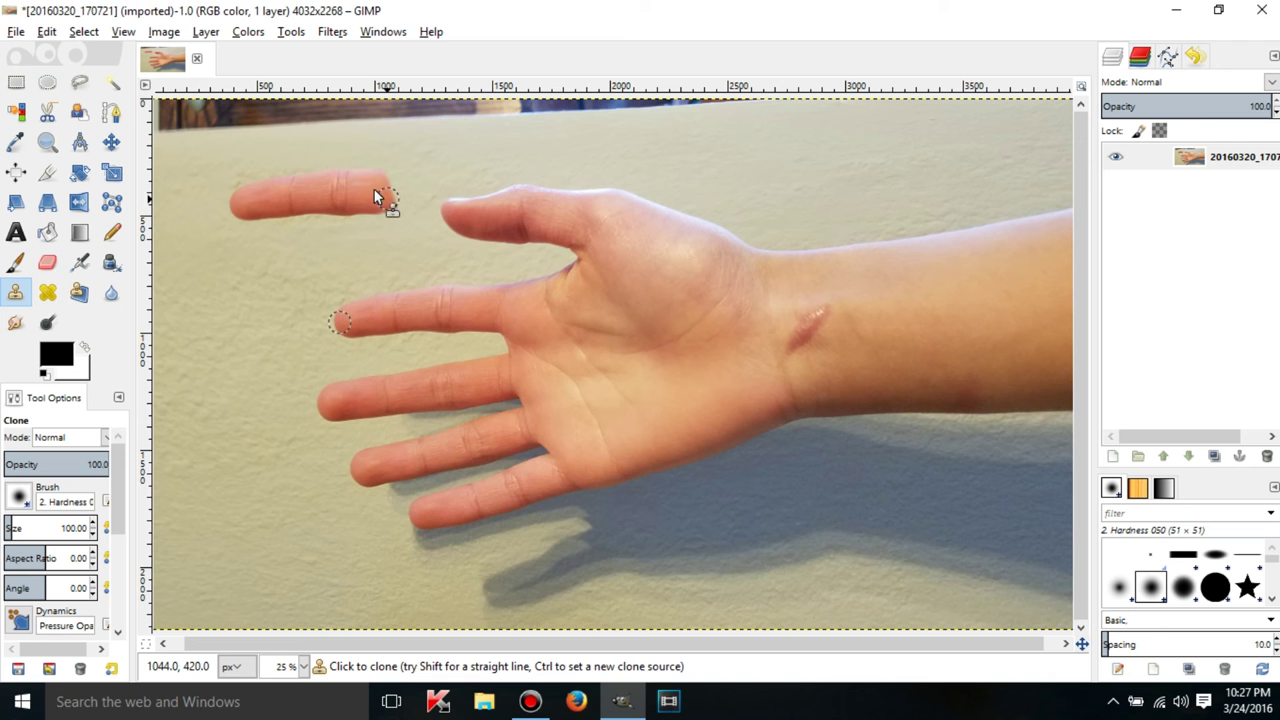
left_click(17, 497)
left_click(72, 256)
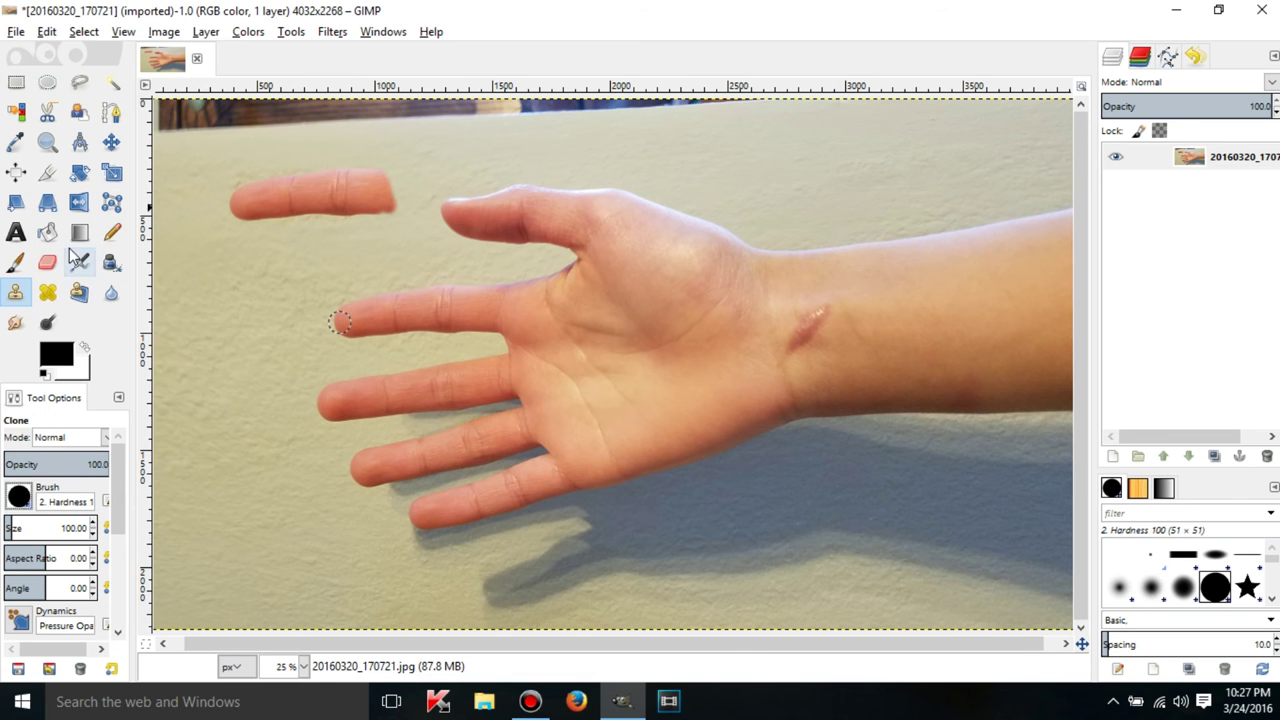
left_click_drag(196, 260, 263, 255)
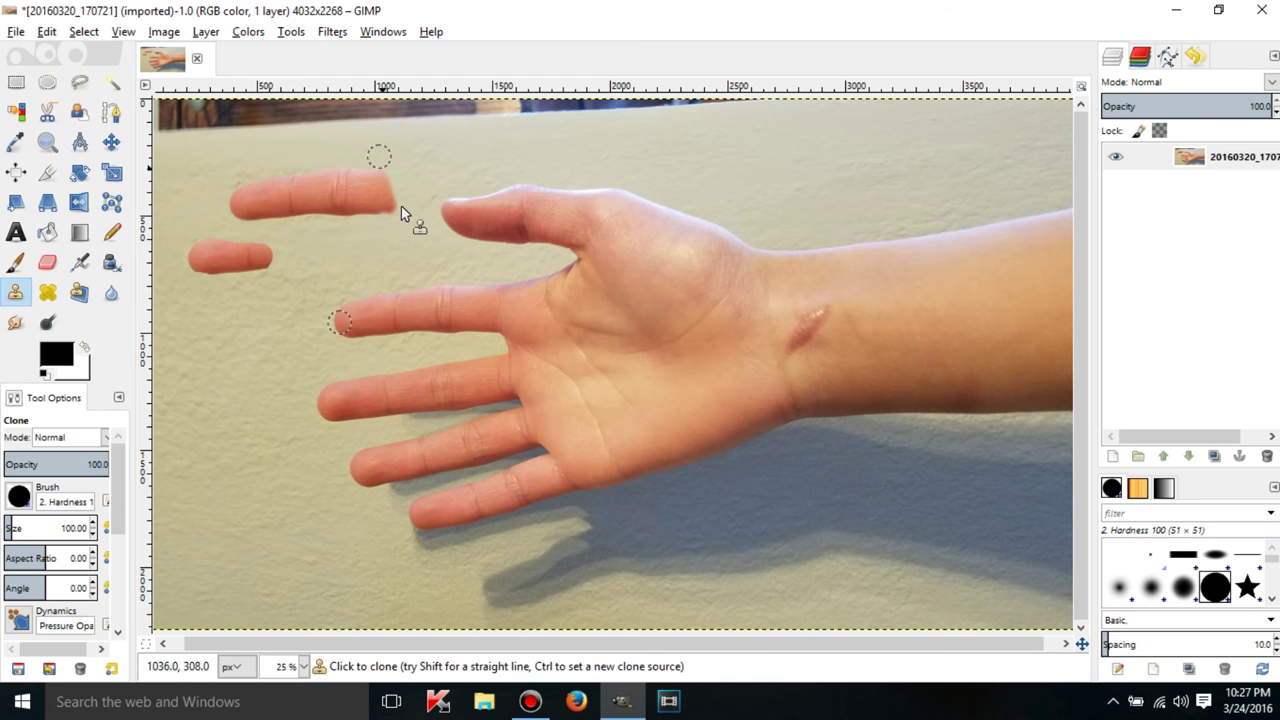
Paint a faint fingertip copy at 38.9 opacity, then restore opacity to 100
left_click(19, 497)
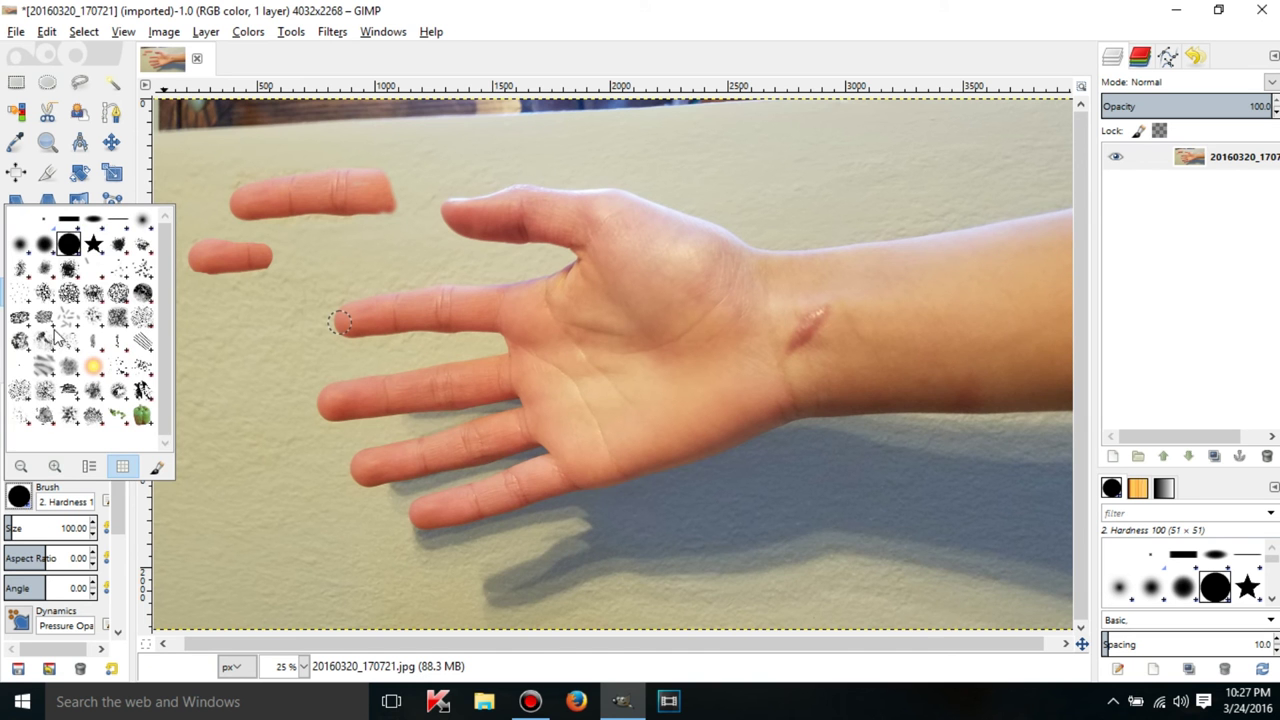
left_click(116, 506)
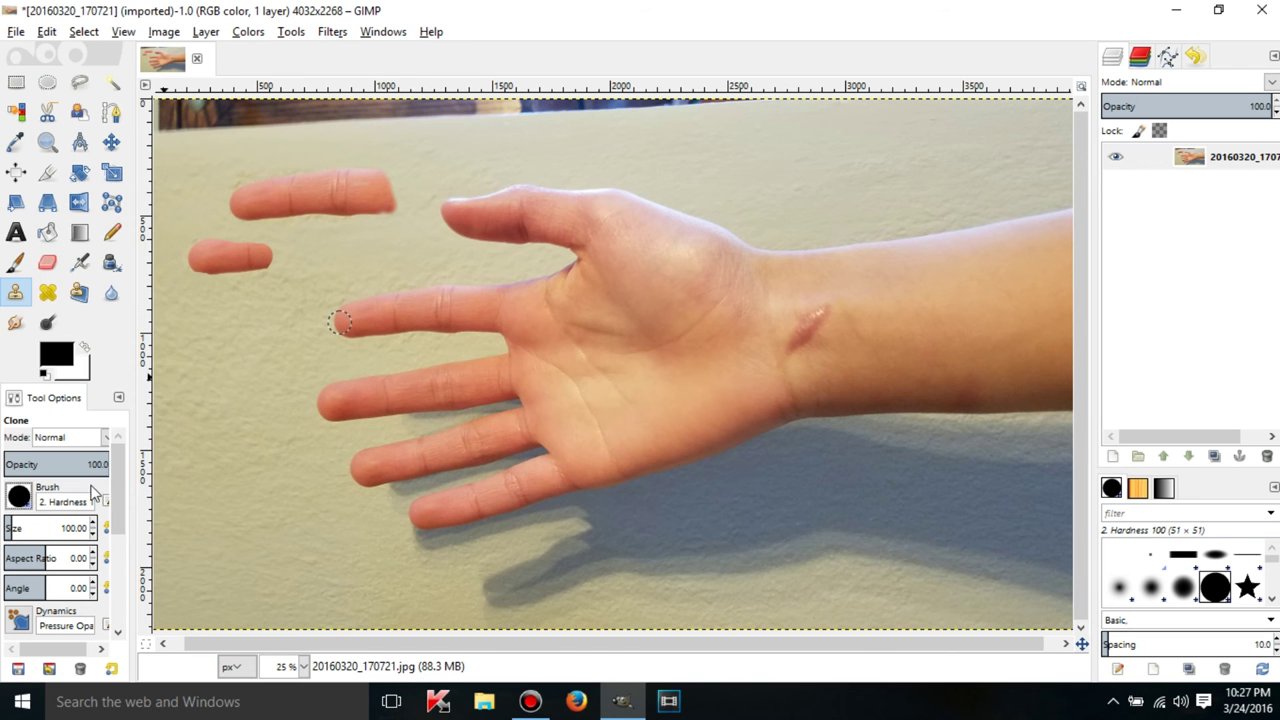
left_click_drag(68, 468, 45, 467)
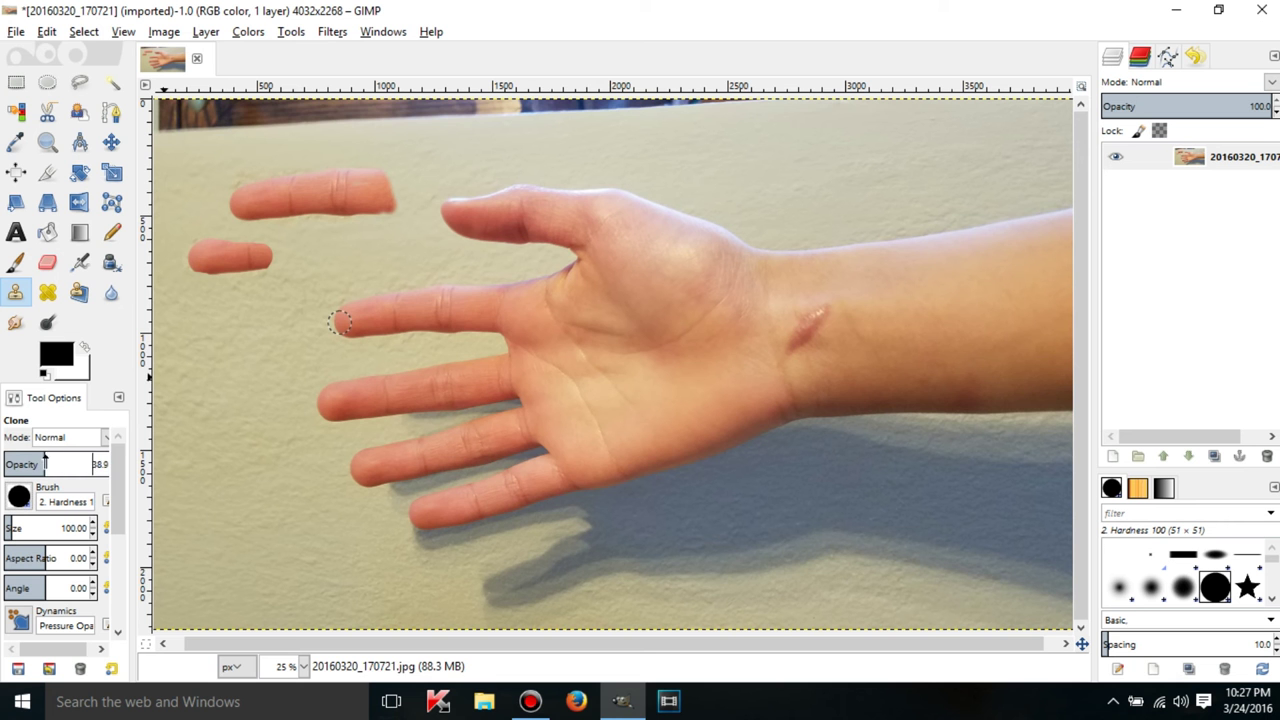
left_click(235, 335)
left_click_drag(271, 342, 280, 360)
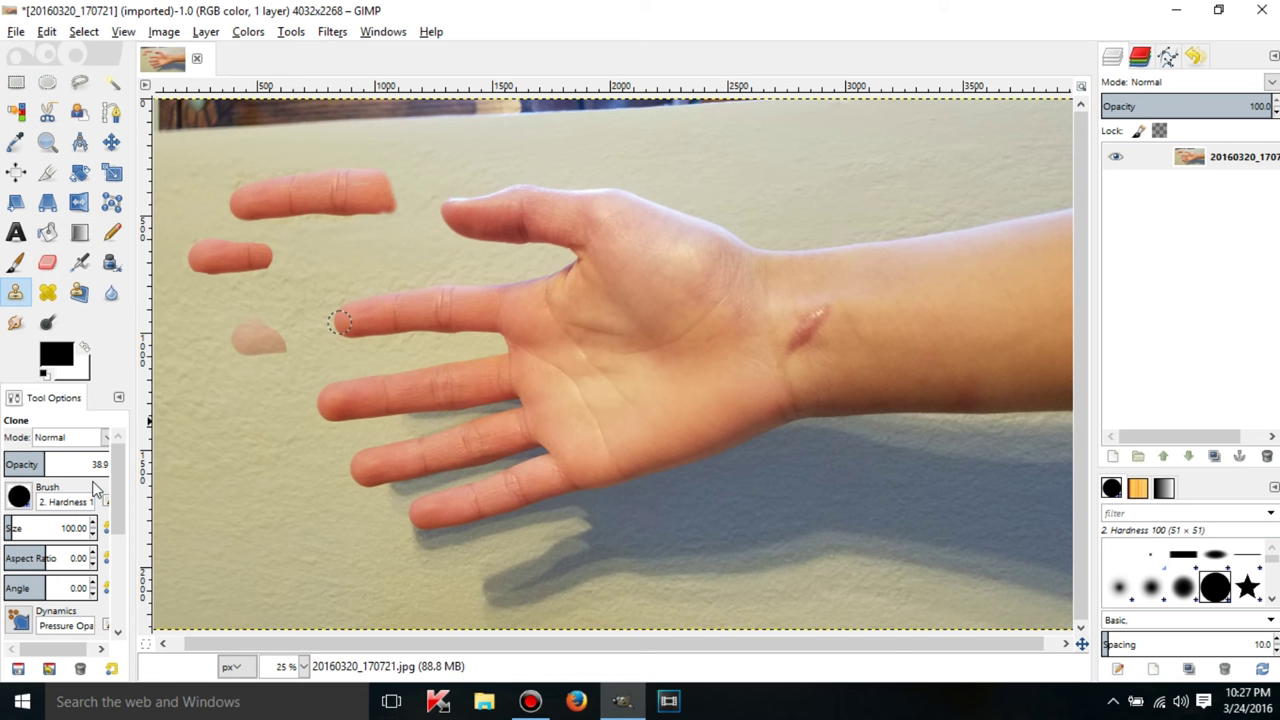
left_click_drag(48, 466, 135, 467)
scroll(121, 486, "down", 3)
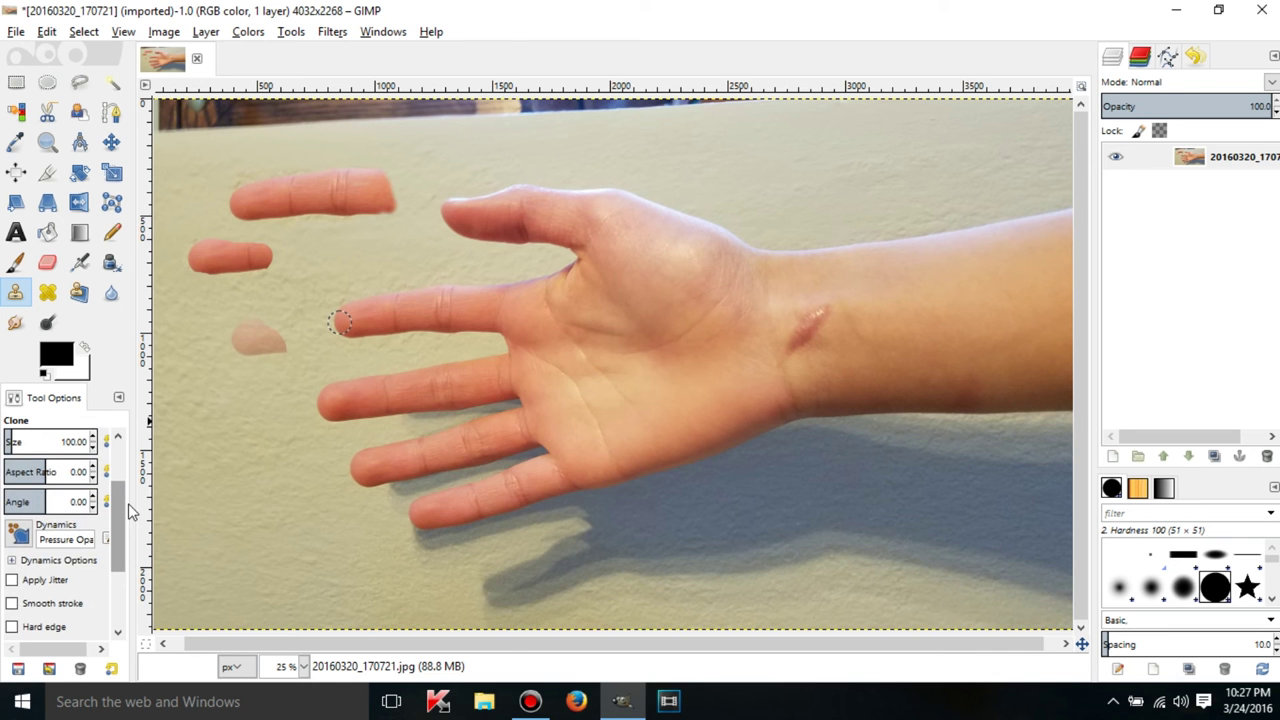
scroll(121, 486, "up", 3)
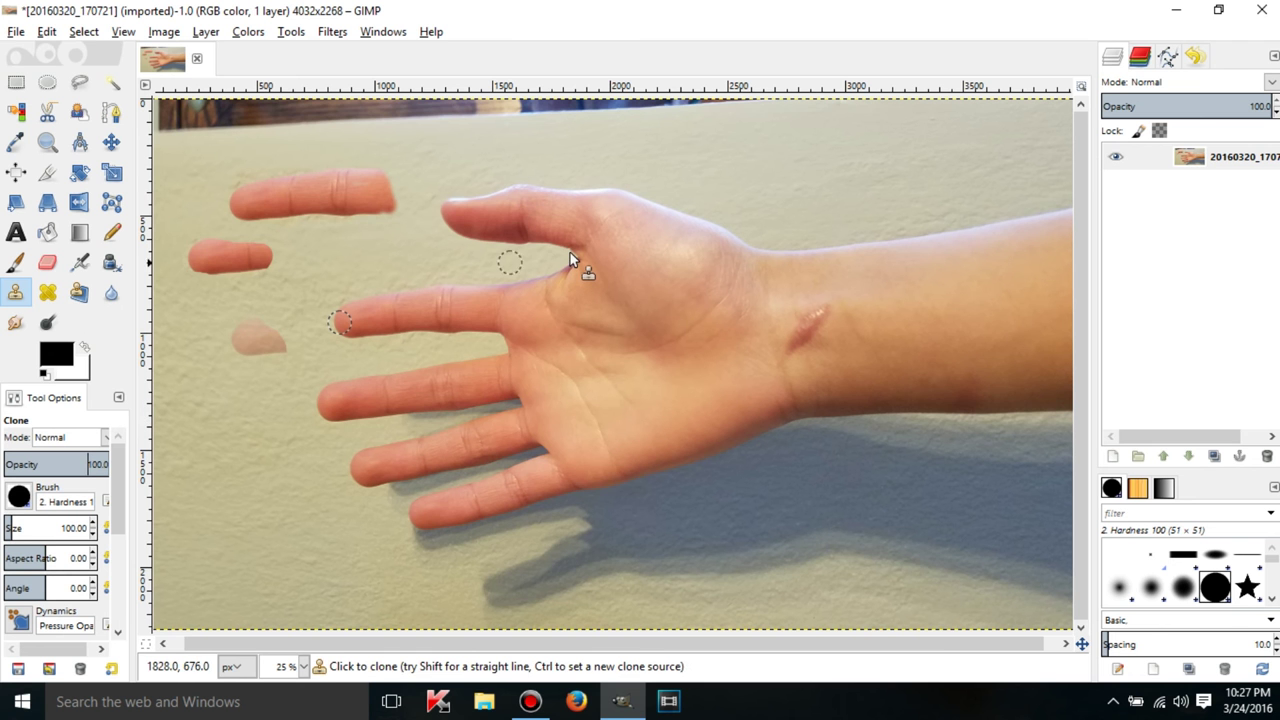
Undo the test clones, resample the fingertip, clone a lengthened finger stroke, and undo it
key("ctrl+z")
key("ctrl+z")
key("ctrl+z")
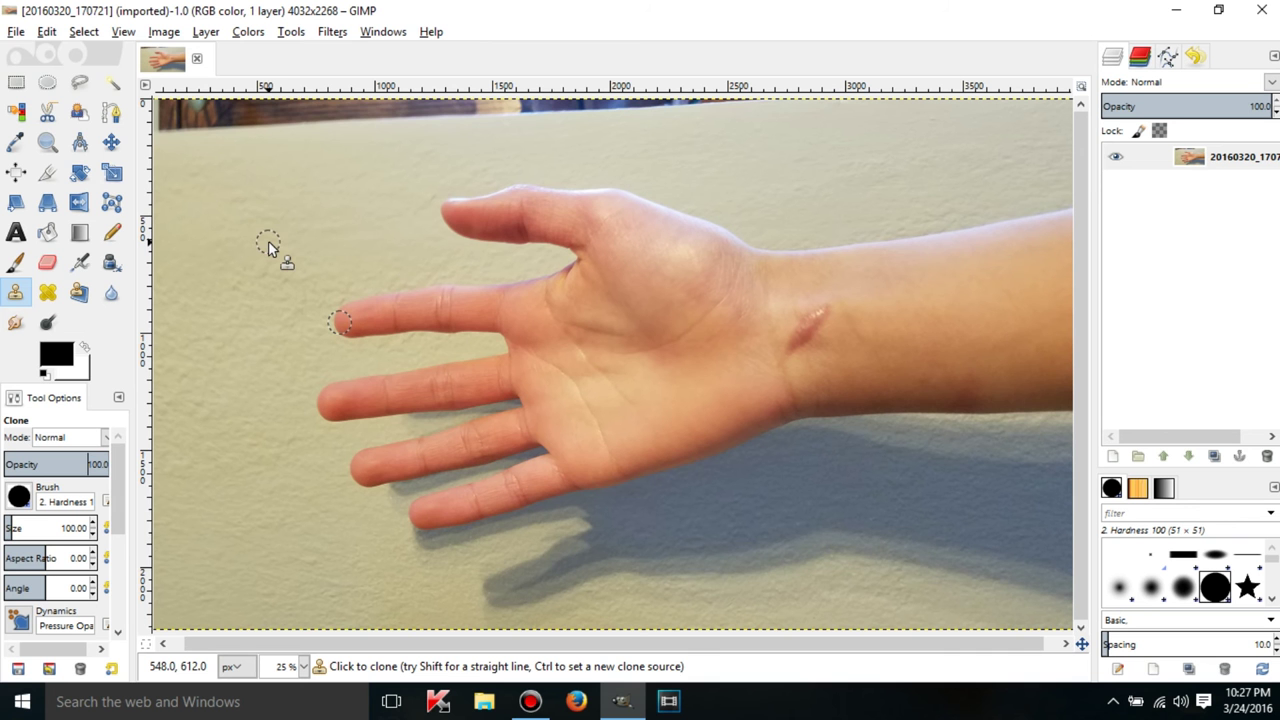
mouse_move(238, 237)
left_mouse_down()
mouse_move(259, 222)
mouse_move(272, 242)
mouse_move(270, 212)
mouse_move(273, 235)
mouse_move(308, 221)
mouse_move(306, 245)
left_mouse_up()
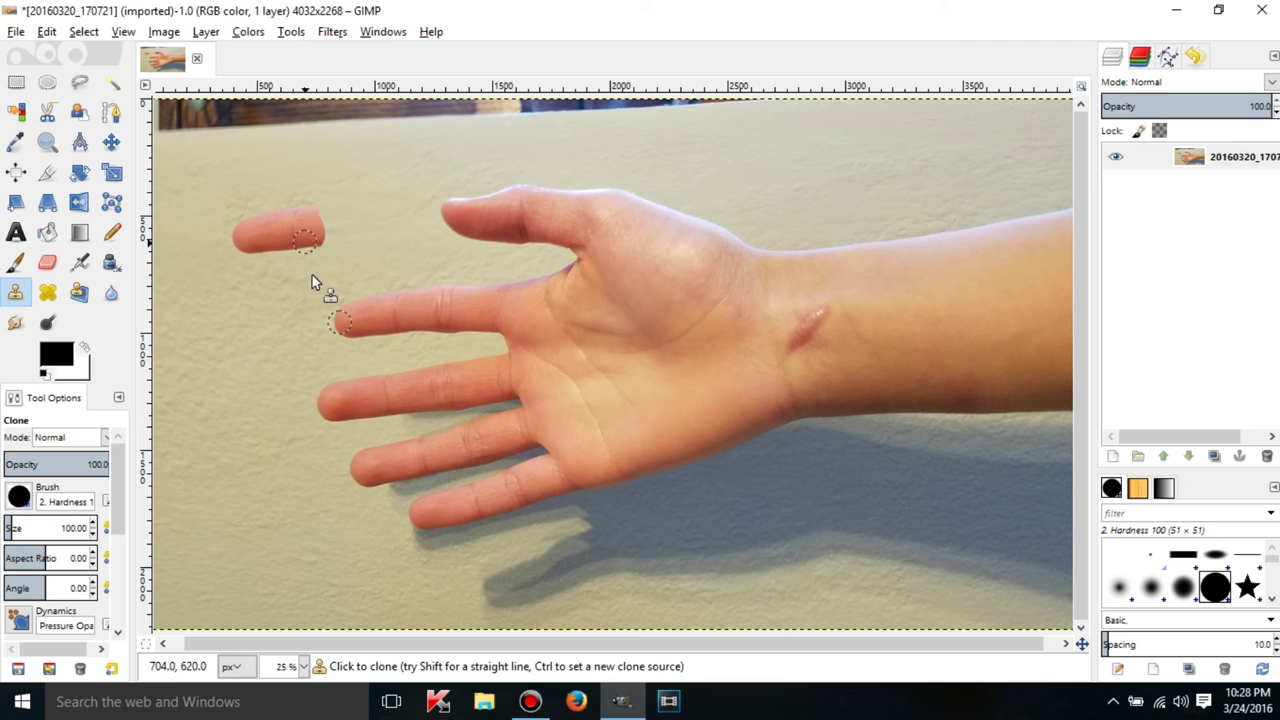
left_click(340, 326, "ctrl")
mouse_move(325, 245)
left_mouse_down()
mouse_move(366, 258)
mouse_move(327, 253)
mouse_move(375, 240)
mouse_move(391, 250)
mouse_move(397, 228)
mouse_move(374, 216)
mouse_move(408, 211)
mouse_move(396, 235)
mouse_move(400, 220)
mouse_move(406, 246)
mouse_move(415, 215)
mouse_move(429, 251)
left_mouse_up()
key("ctrl+z")
key("ctrl+z")
key("ctrl+z")
key("ctrl+z")
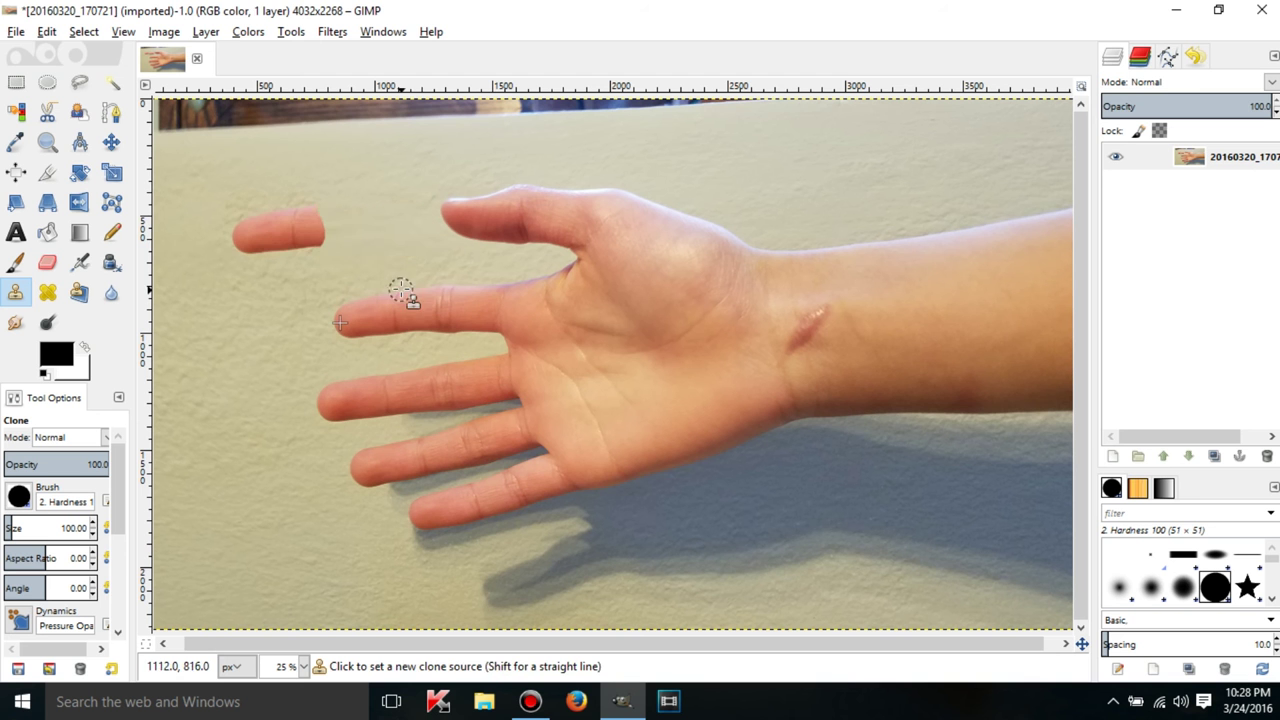
key("ctrl+z")
key("ctrl+z")
key("ctrl+z")
key("ctrl+z")
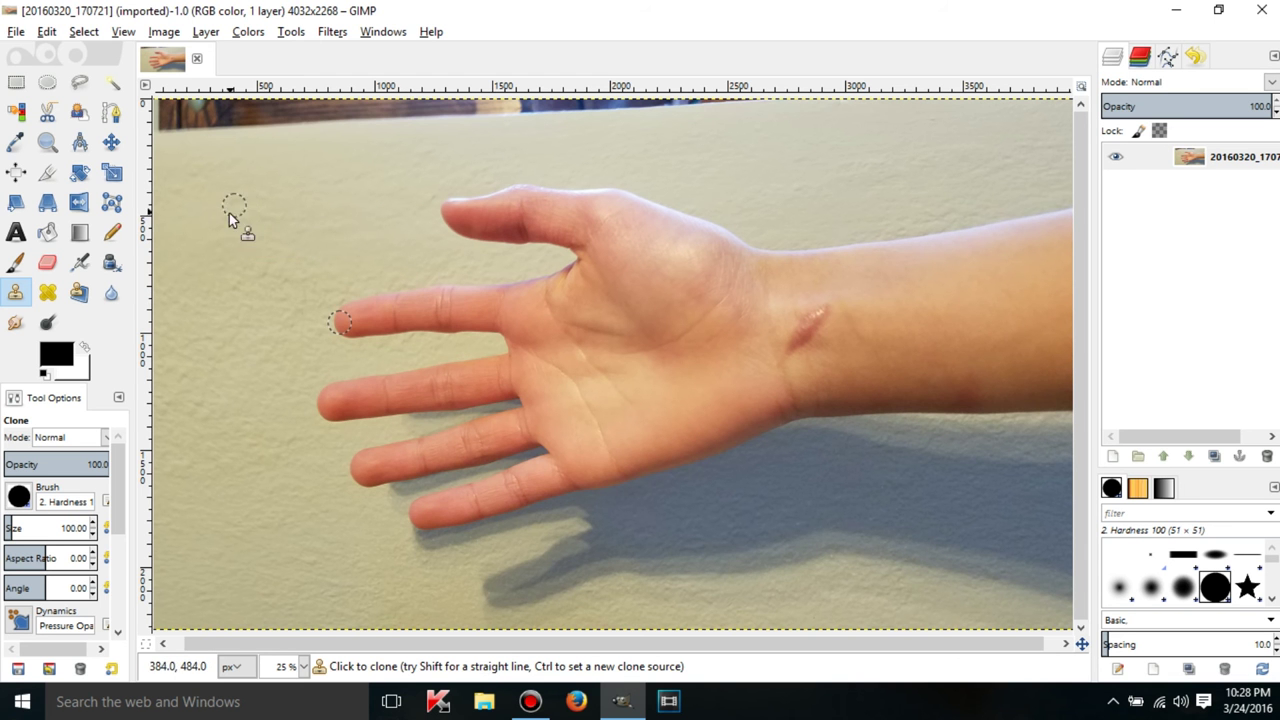
Clone another fingertip blob extended rightward on the wall, then undo it
mouse_move(229, 213)
left_mouse_down()
mouse_move(286, 209)
mouse_move(240, 217)
left_mouse_up()
mouse_move(294, 184)
left_mouse_down()
mouse_move(330, 210)
mouse_move(317, 216)
mouse_move(366, 188)
mouse_move(322, 214)
mouse_move(327, 245)
left_mouse_up()
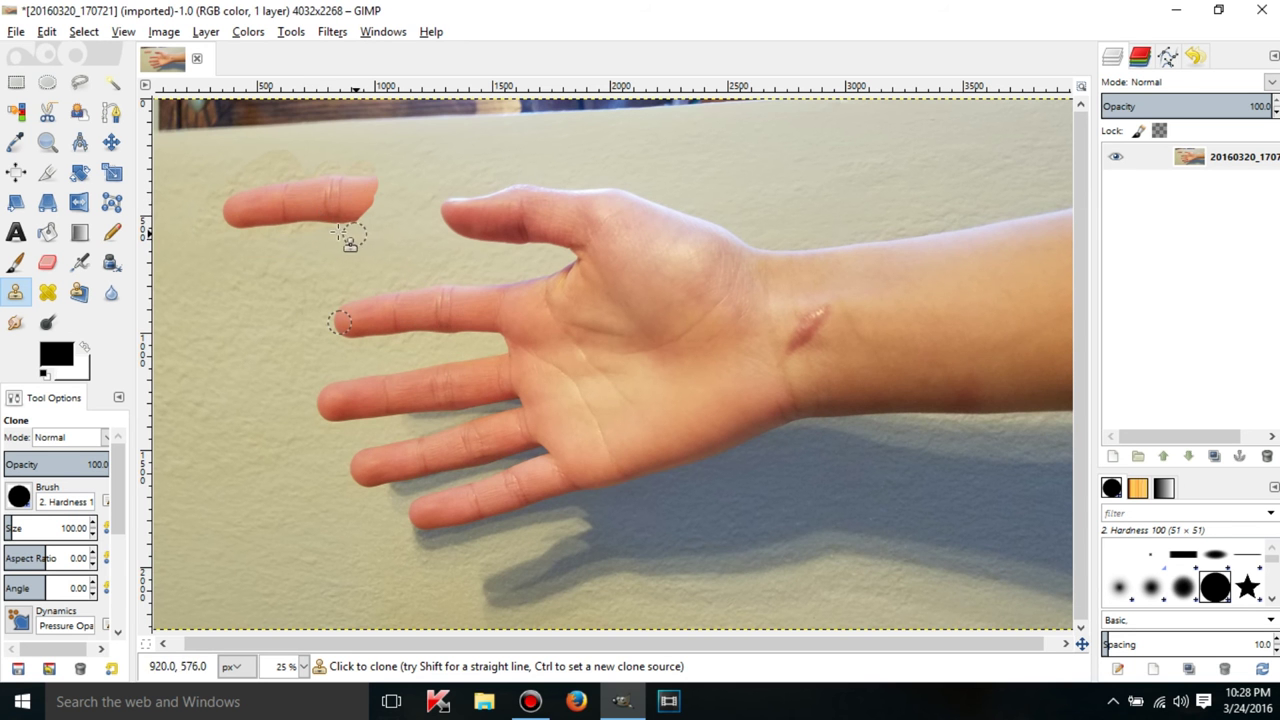
key("ctrl+z")
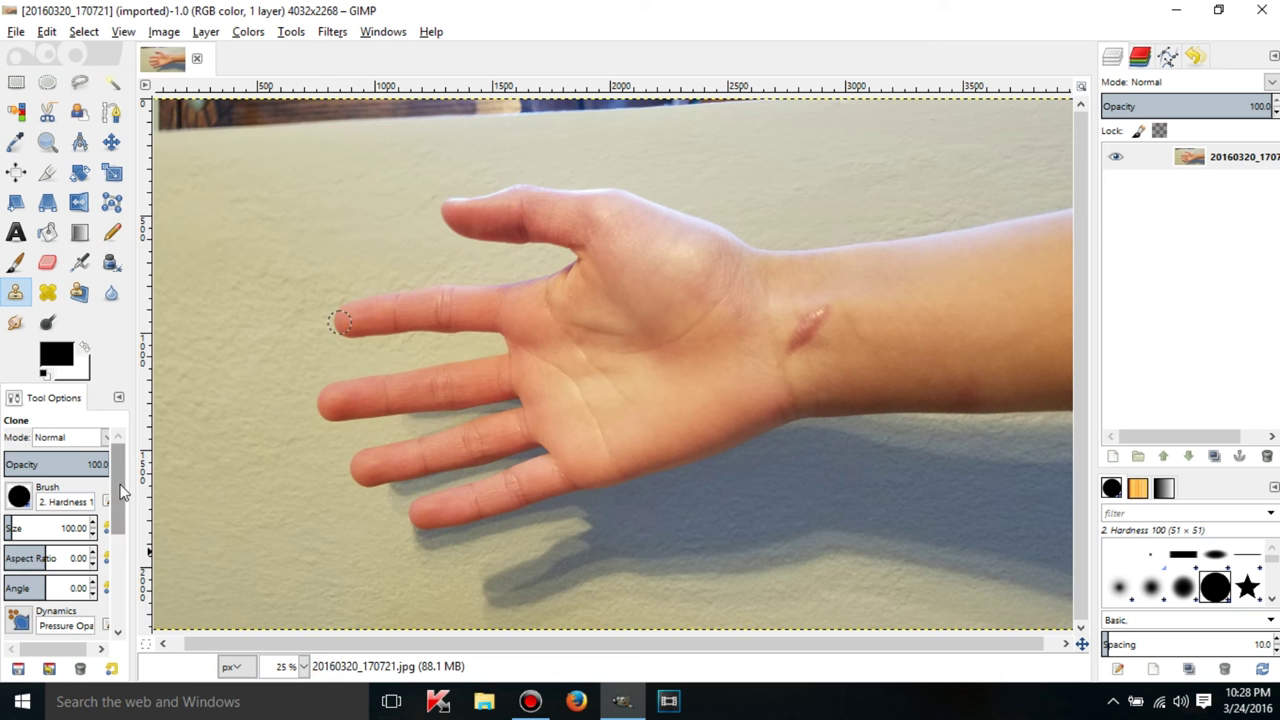
left_click_drag(120, 490, 118, 615)
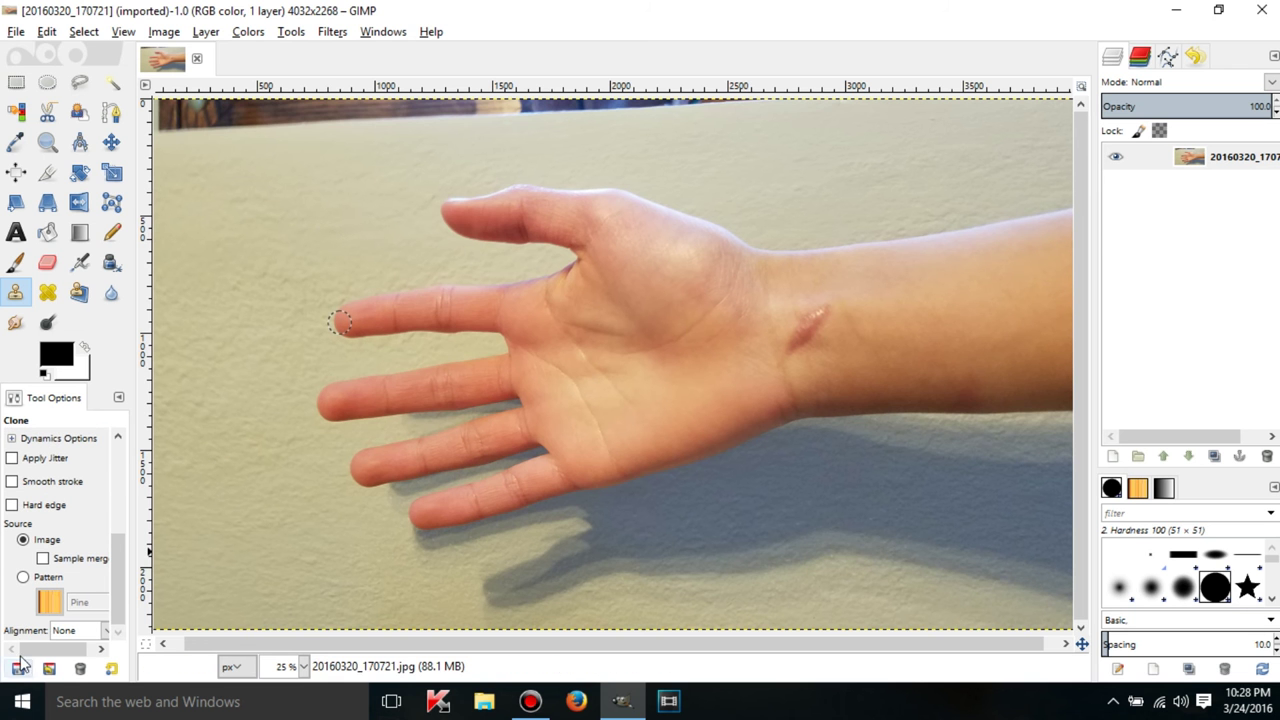
Set clone alignment to Aligned and resample the fingertip as the source
left_click(88, 632)
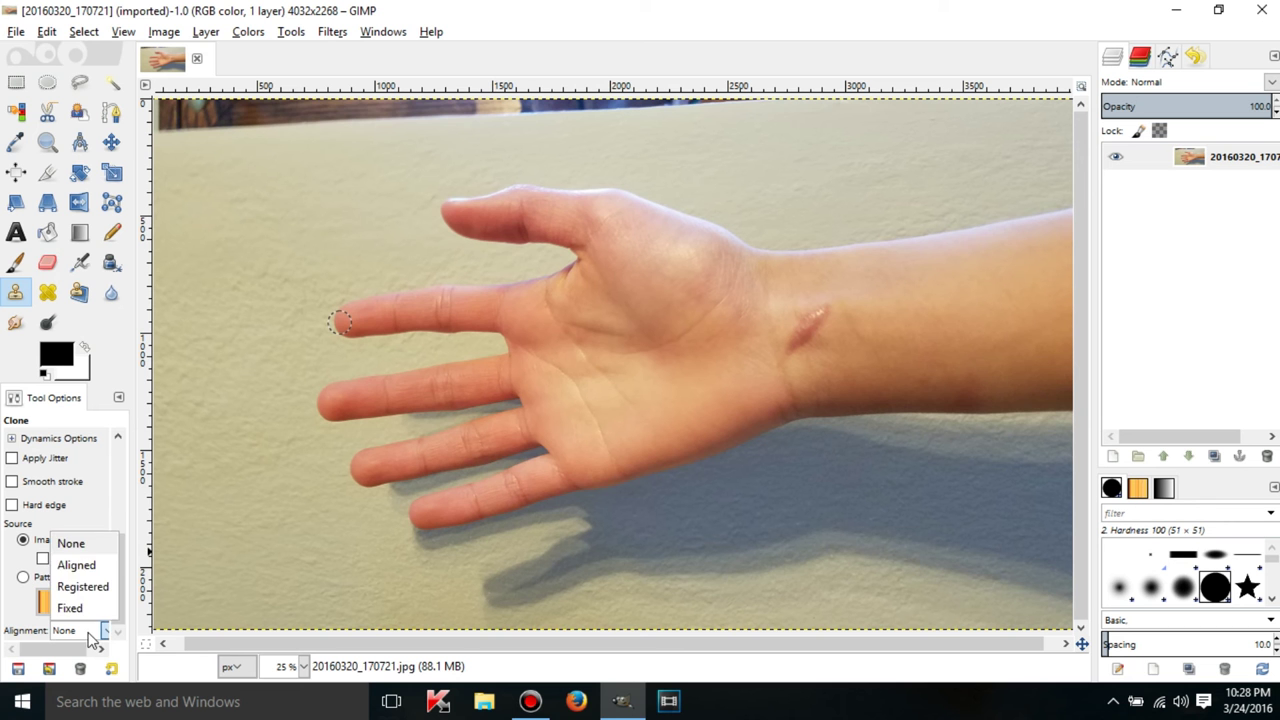
left_click(72, 566)
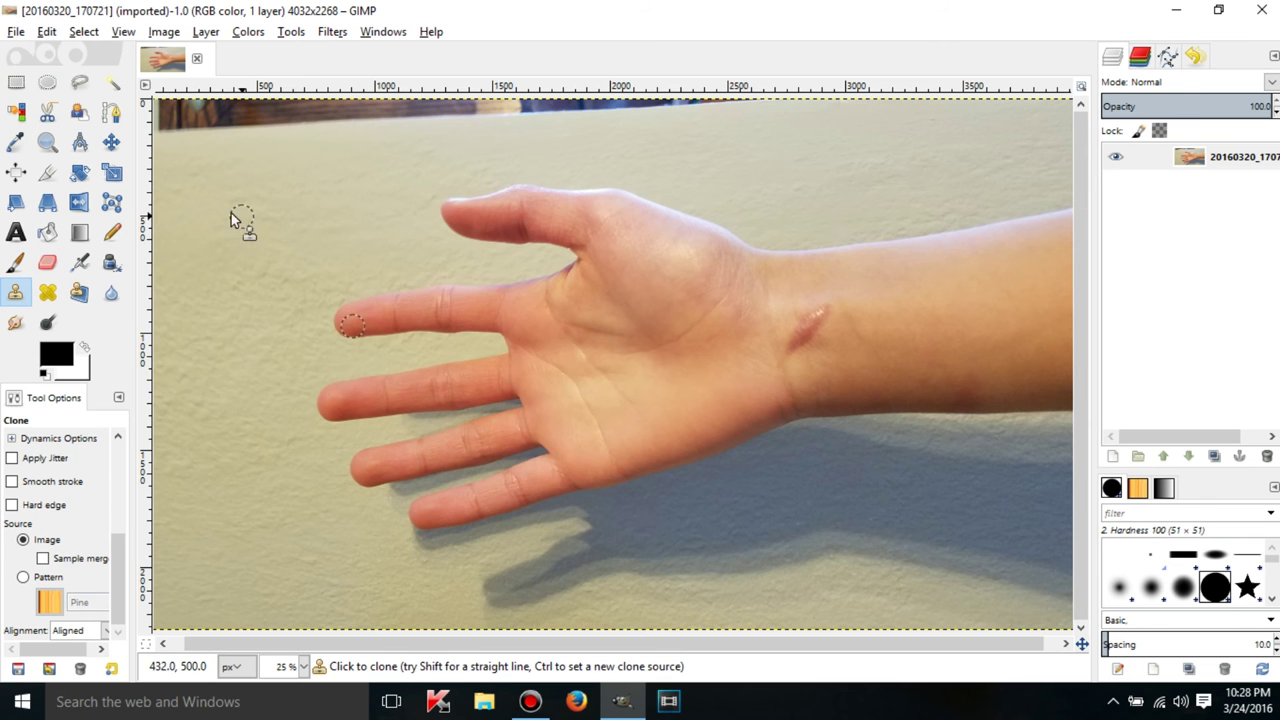
left_click(344, 321, "ctrl")
Clone a rounded finger copy onto the wall with Aligned mode, then undo it
left_click(242, 200)
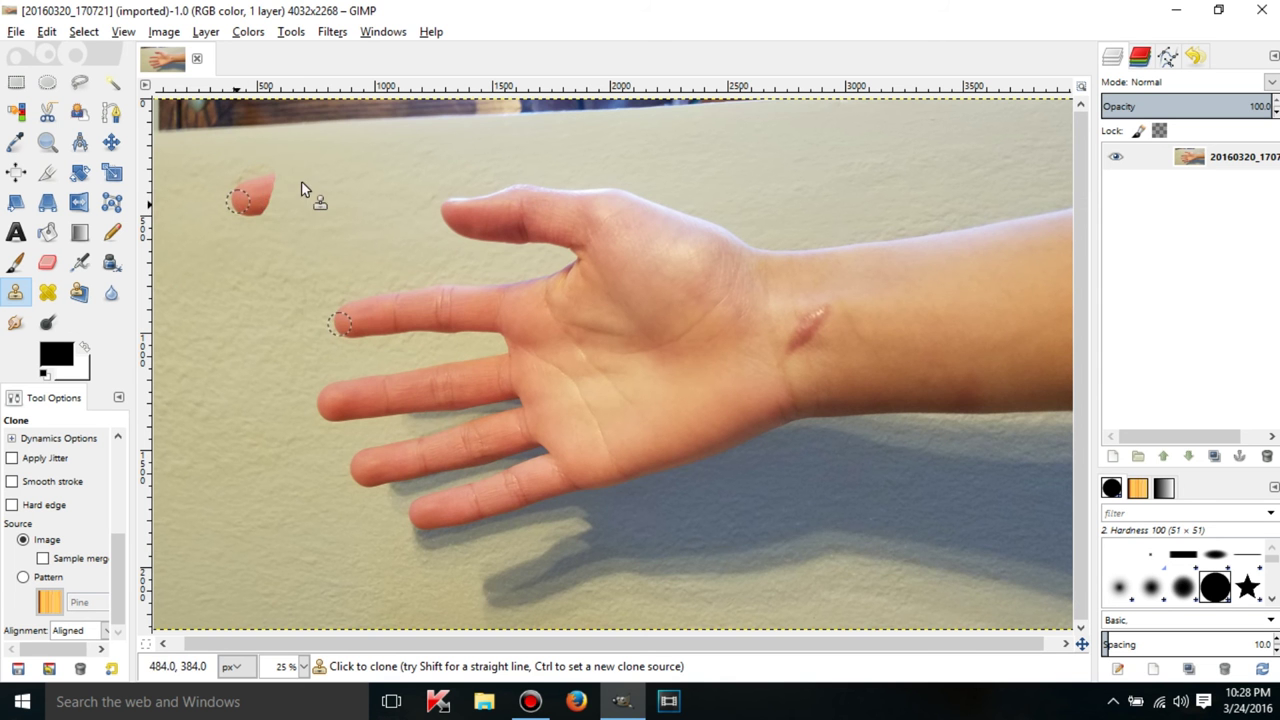
mouse_move(307, 192)
left_mouse_down()
mouse_move(295, 180)
mouse_move(323, 206)
mouse_move(300, 211)
mouse_move(305, 169)
left_mouse_up()
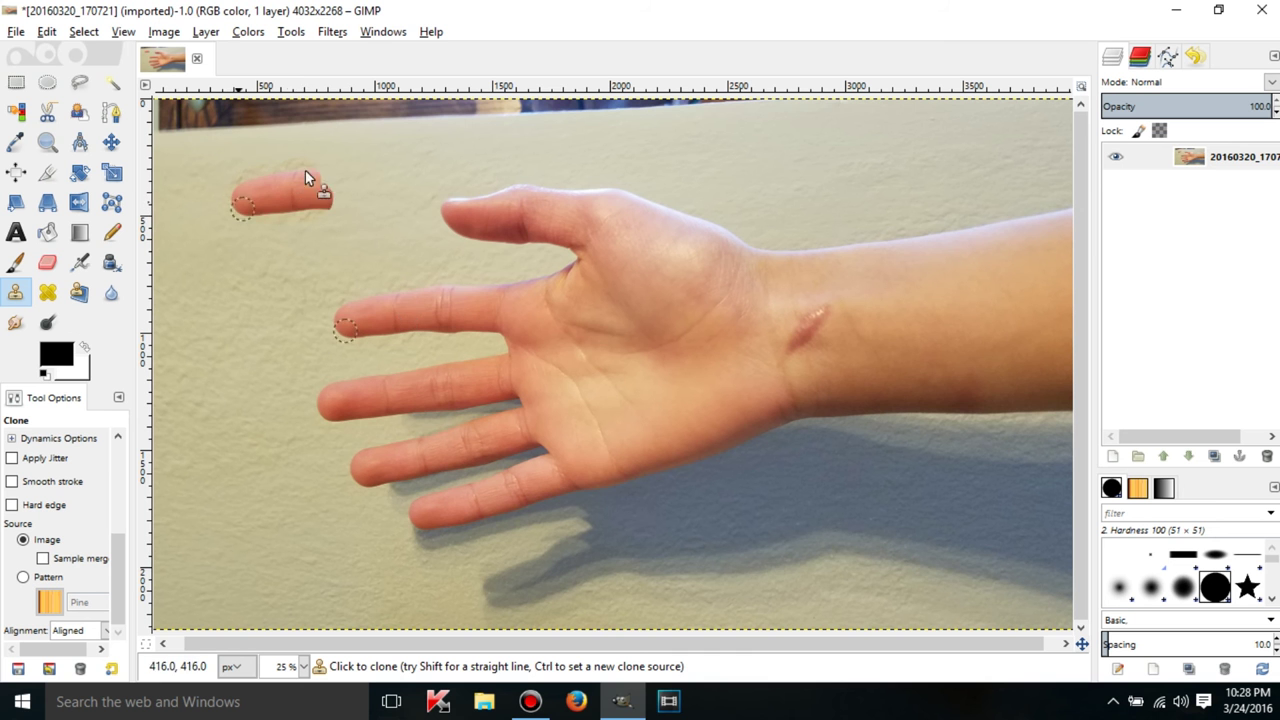
mouse_move(333, 210)
left_mouse_down()
mouse_move(327, 179)
mouse_move(338, 194)
mouse_move(328, 205)
mouse_move(324, 182)
mouse_move(364, 190)
mouse_move(348, 170)
mouse_move(319, 180)
mouse_move(342, 143)
mouse_move(388, 184)
mouse_move(348, 192)
mouse_move(404, 171)
mouse_move(386, 165)
mouse_move(383, 212)
left_mouse_up()
key("ctrl+z")
key("ctrl+z")
key("ctrl+z")
key("ctrl+z")
key("ctrl+z")
key("ctrl+z")
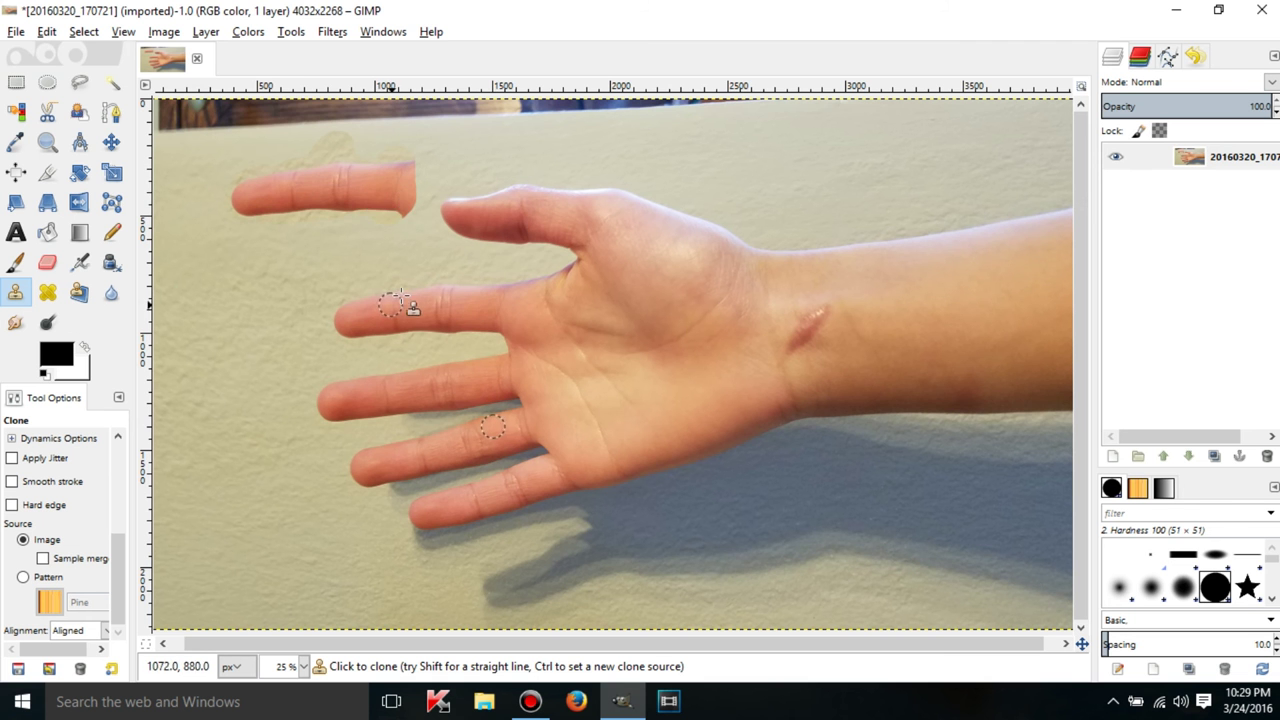
left_click(79, 628)
Switch alignment to Fixed, clone an S-curve test stroke from the finger, then undo it
left_click(79, 563)
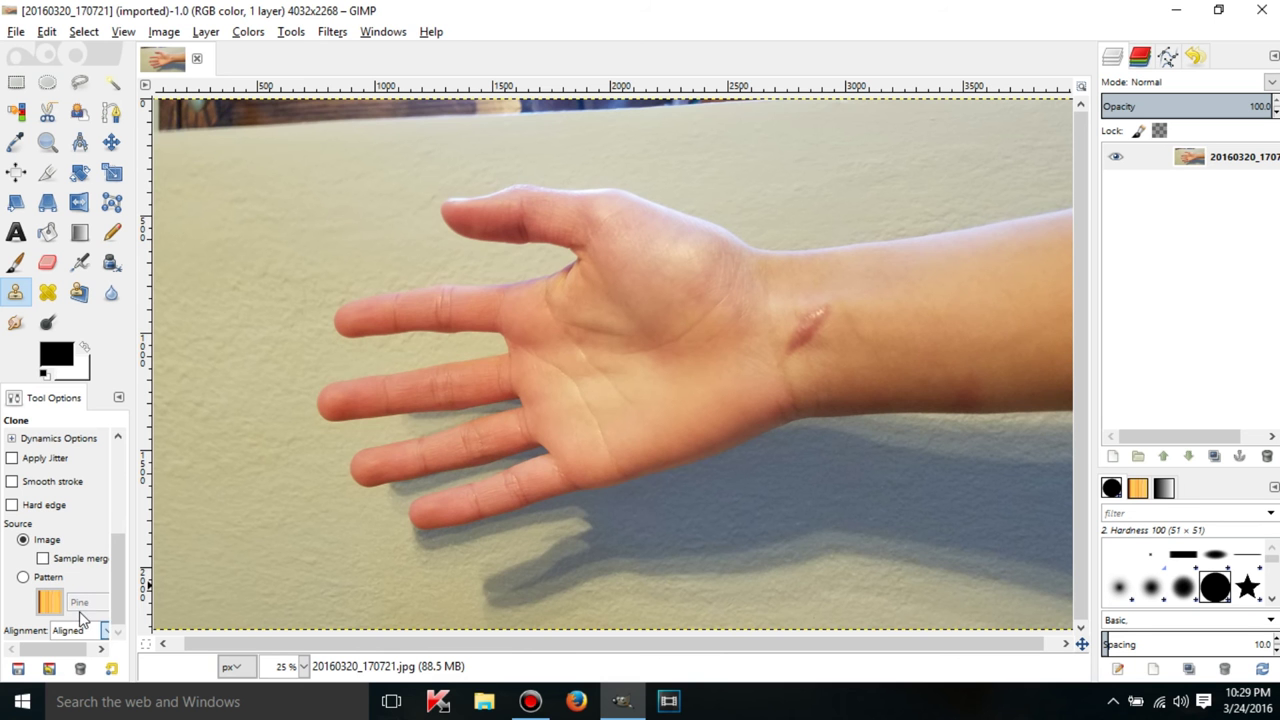
left_click(447, 313, "ctrl")
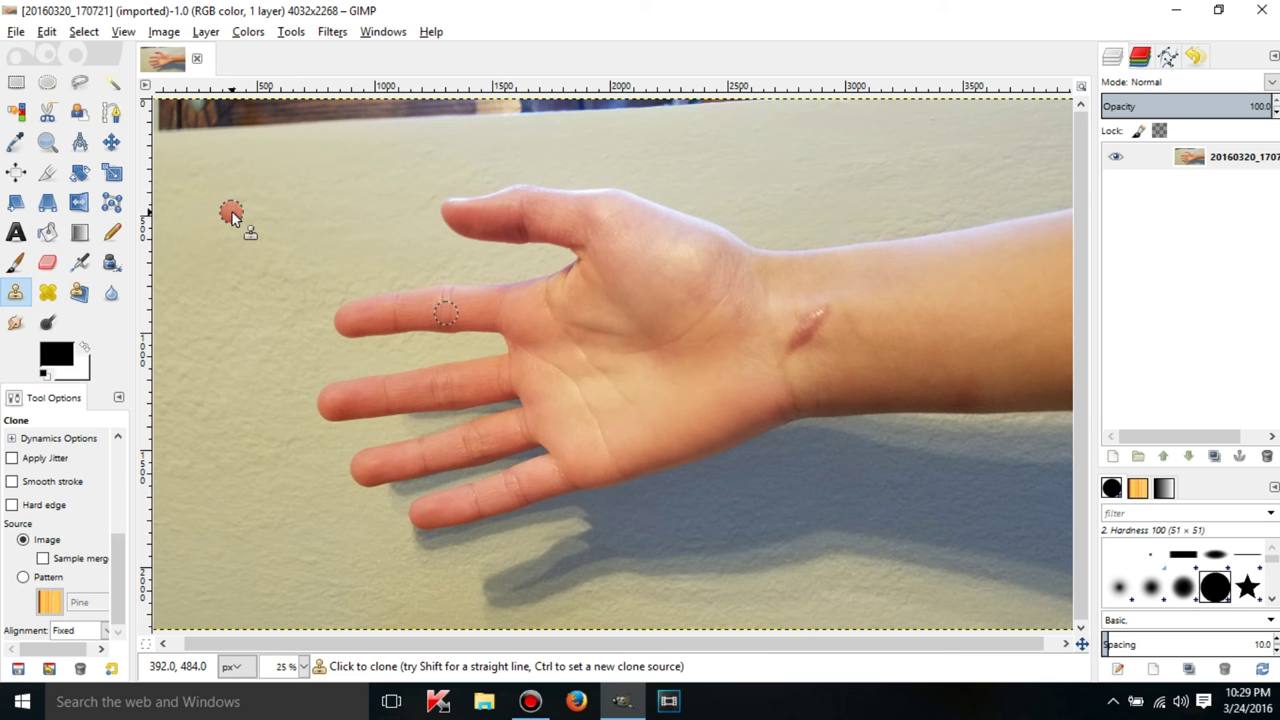
mouse_move(232, 212)
left_mouse_down()
mouse_move(272, 203)
mouse_move(284, 214)
mouse_move(256, 266)
mouse_move(292, 254)
left_mouse_up()
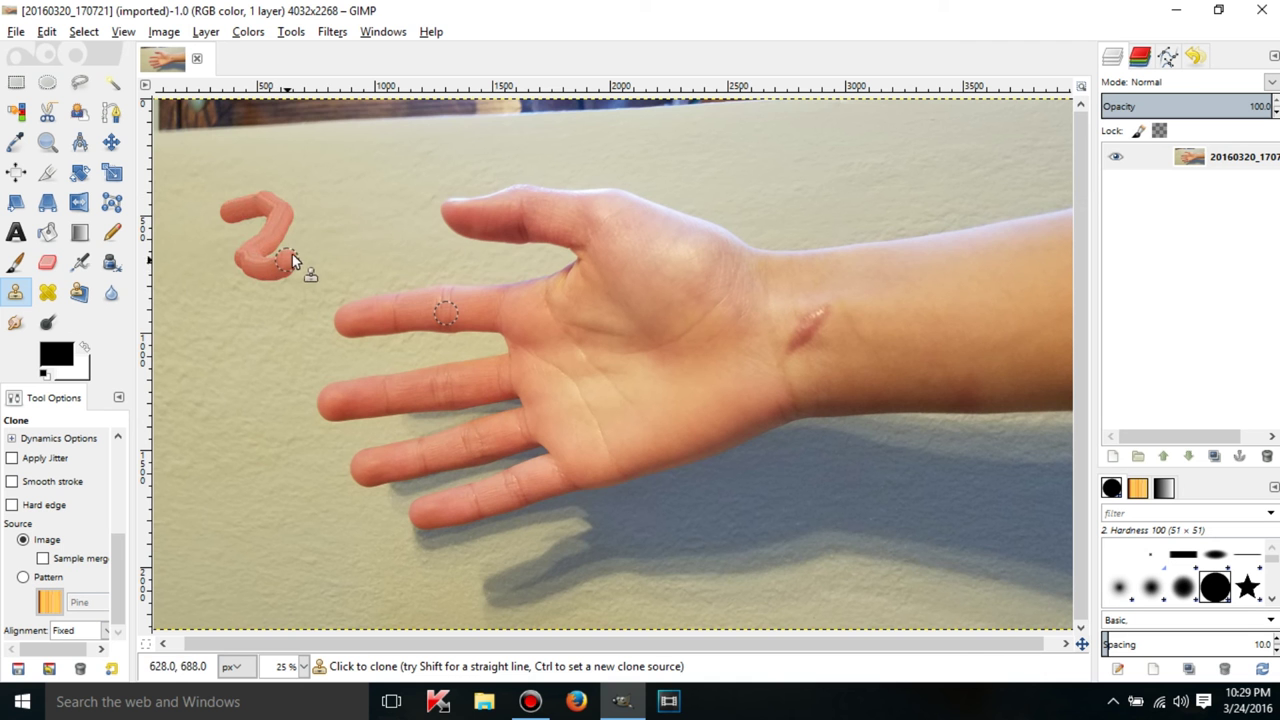
mouse_move(377, 191)
left_mouse_down()
mouse_move(400, 234)
mouse_move(302, 298)
mouse_move(258, 314)
mouse_move(183, 282)
left_mouse_up()
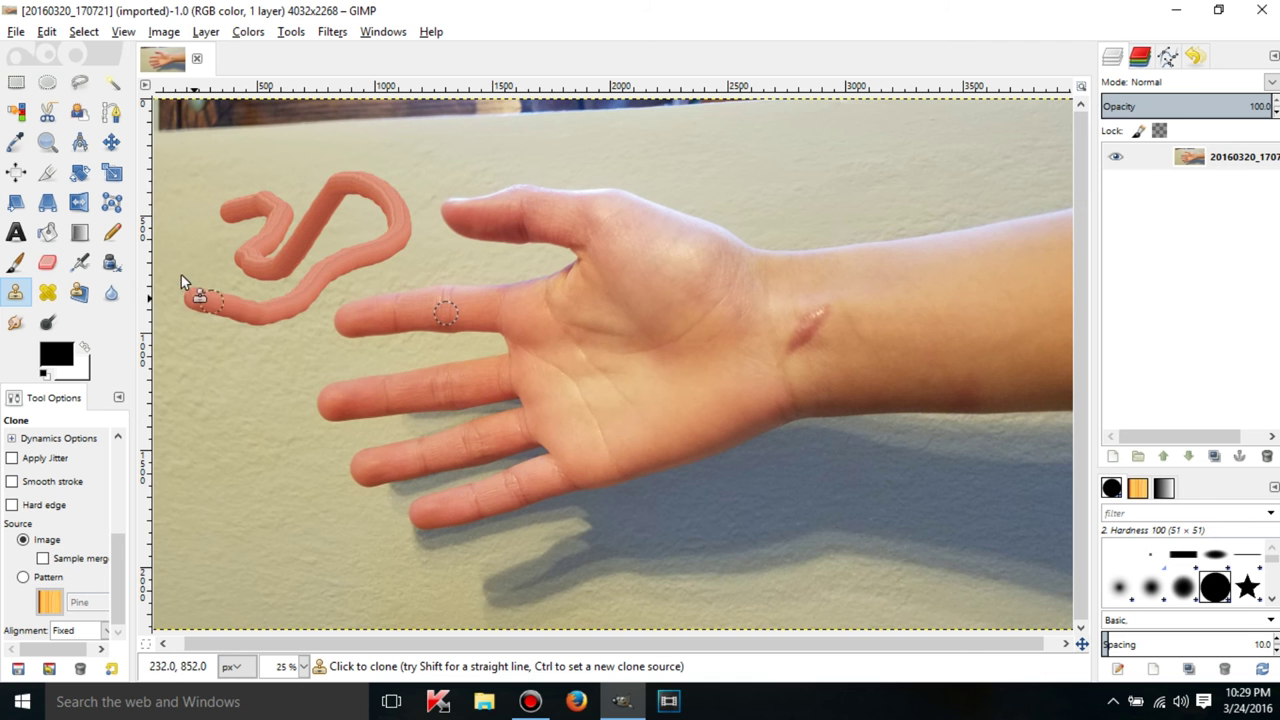
left_click_drag(229, 322, 255, 345)
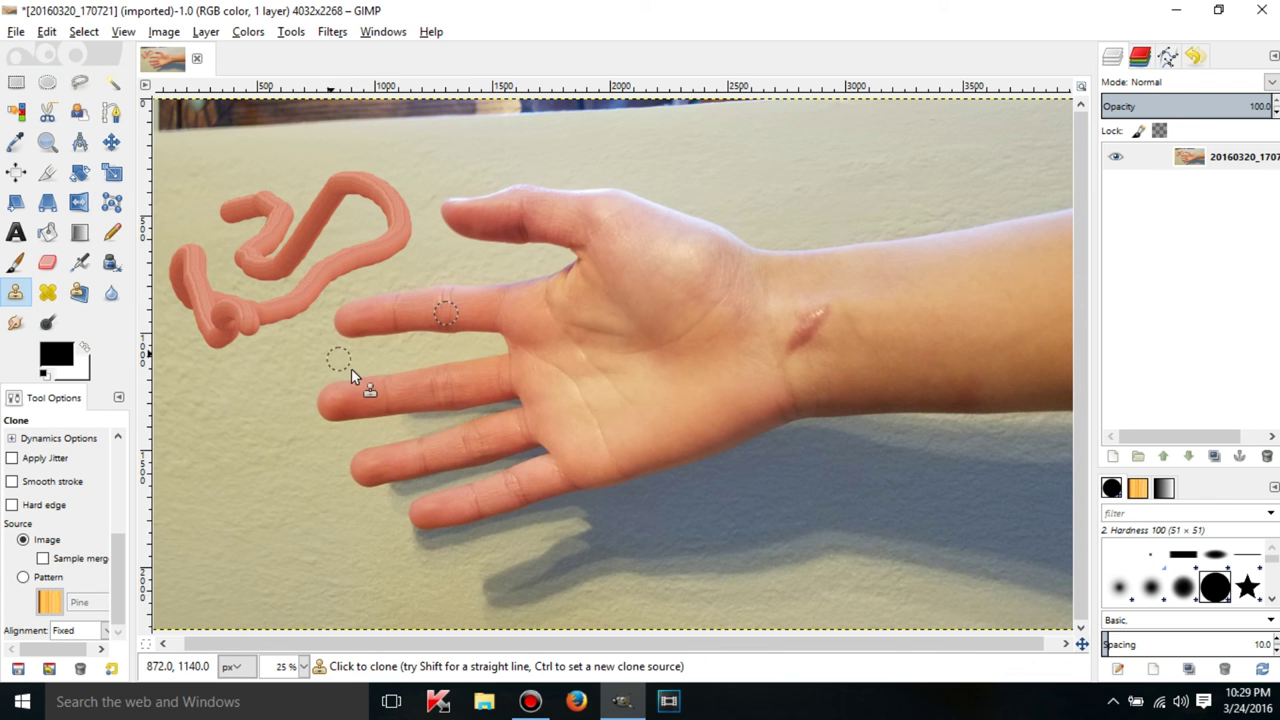
key("ctrl+z")
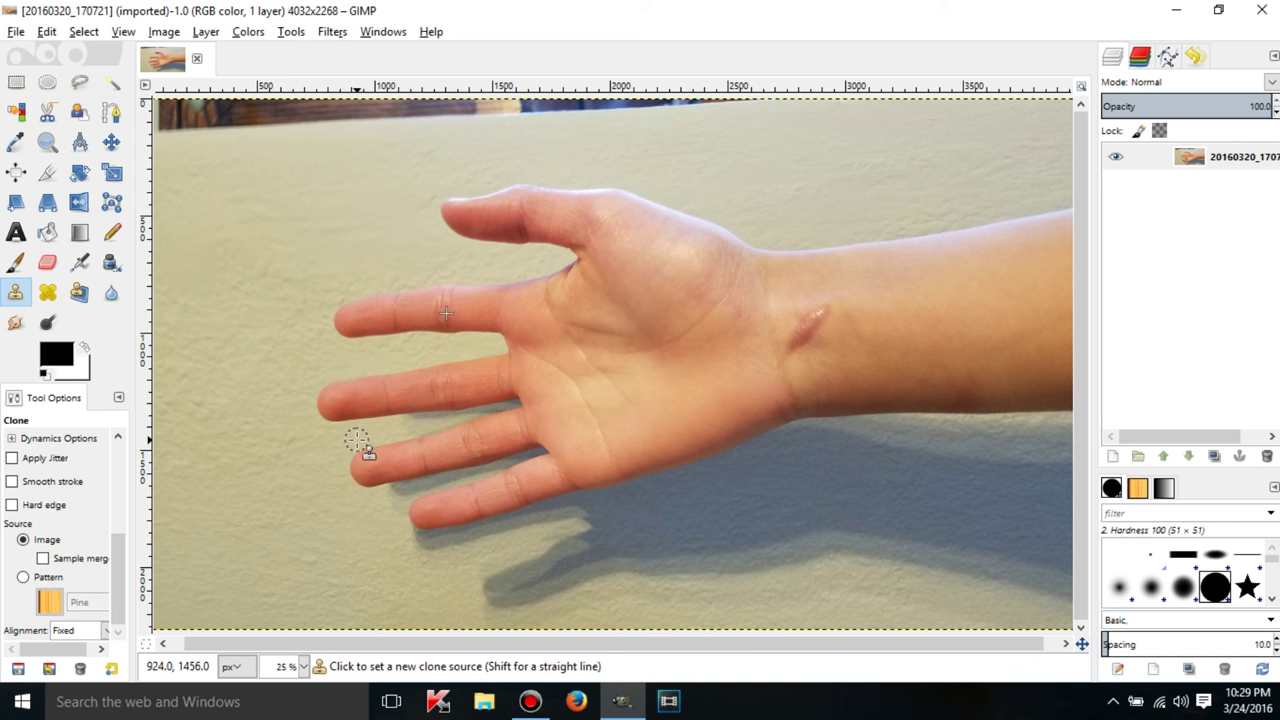
left_click(63, 632)
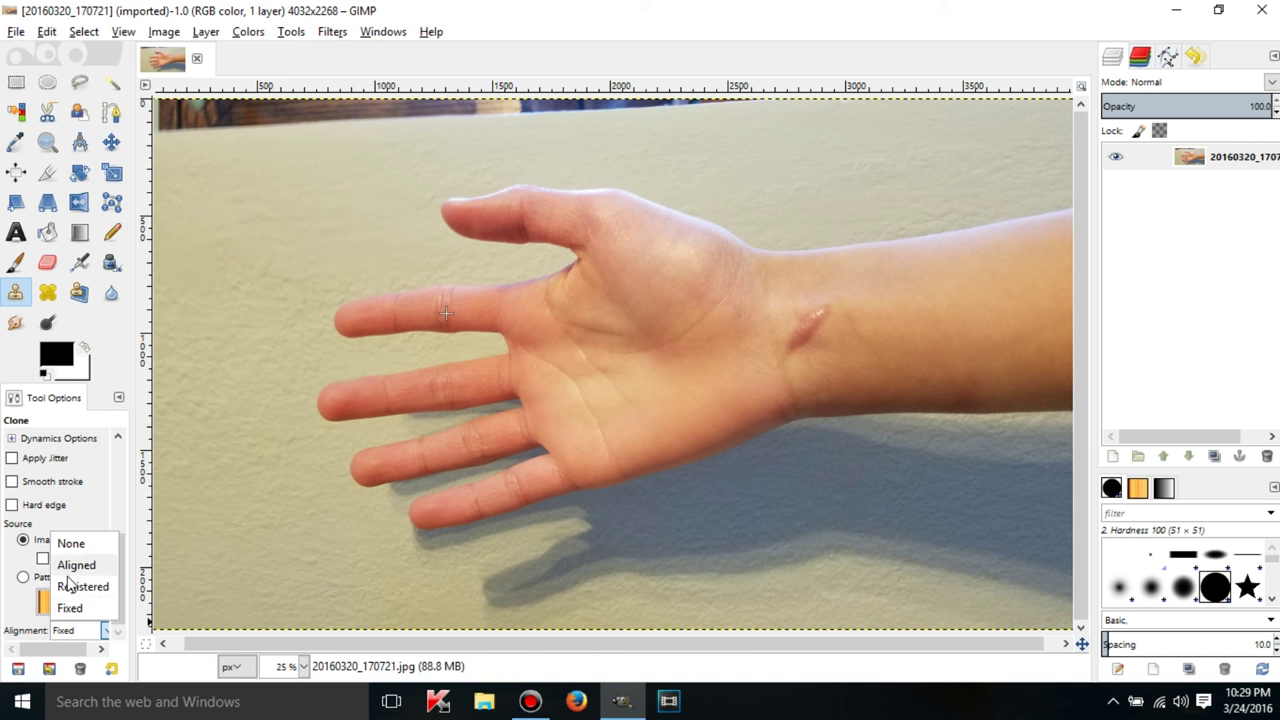
Set clone alignment to None and add a new transparent layer as the active layer
left_click(70, 543)
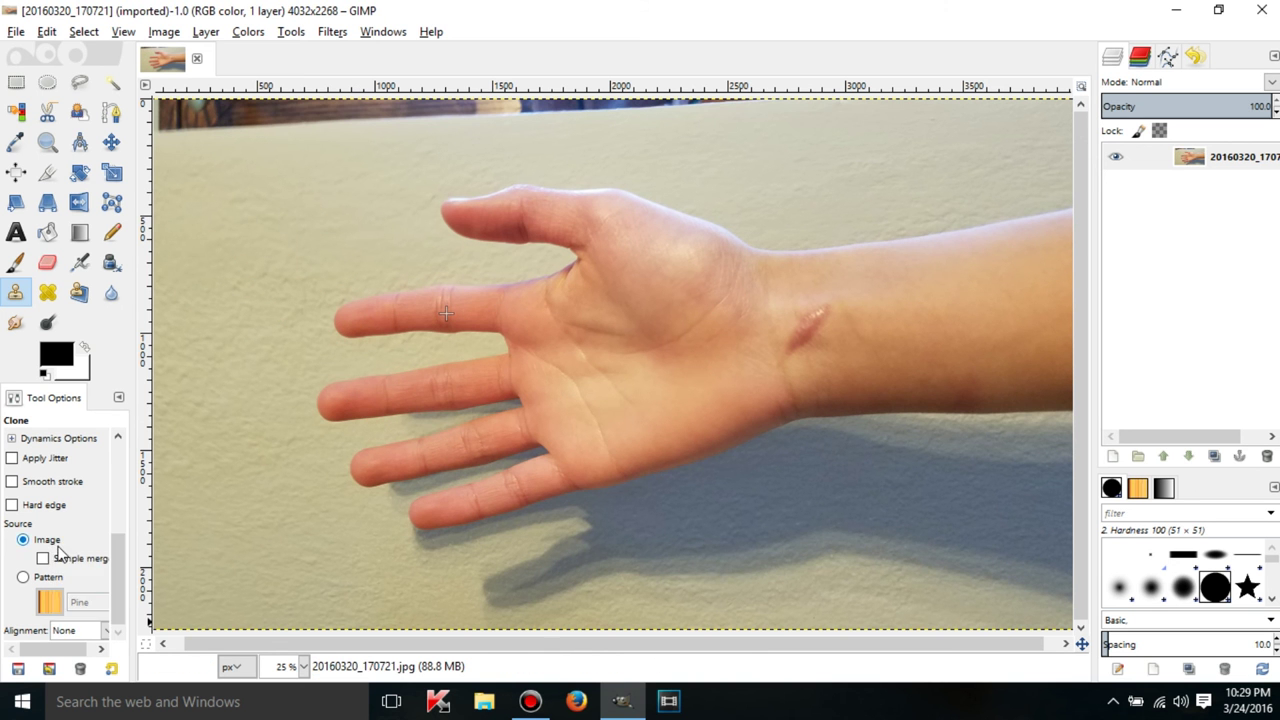
left_click(1112, 456)
key("Return")
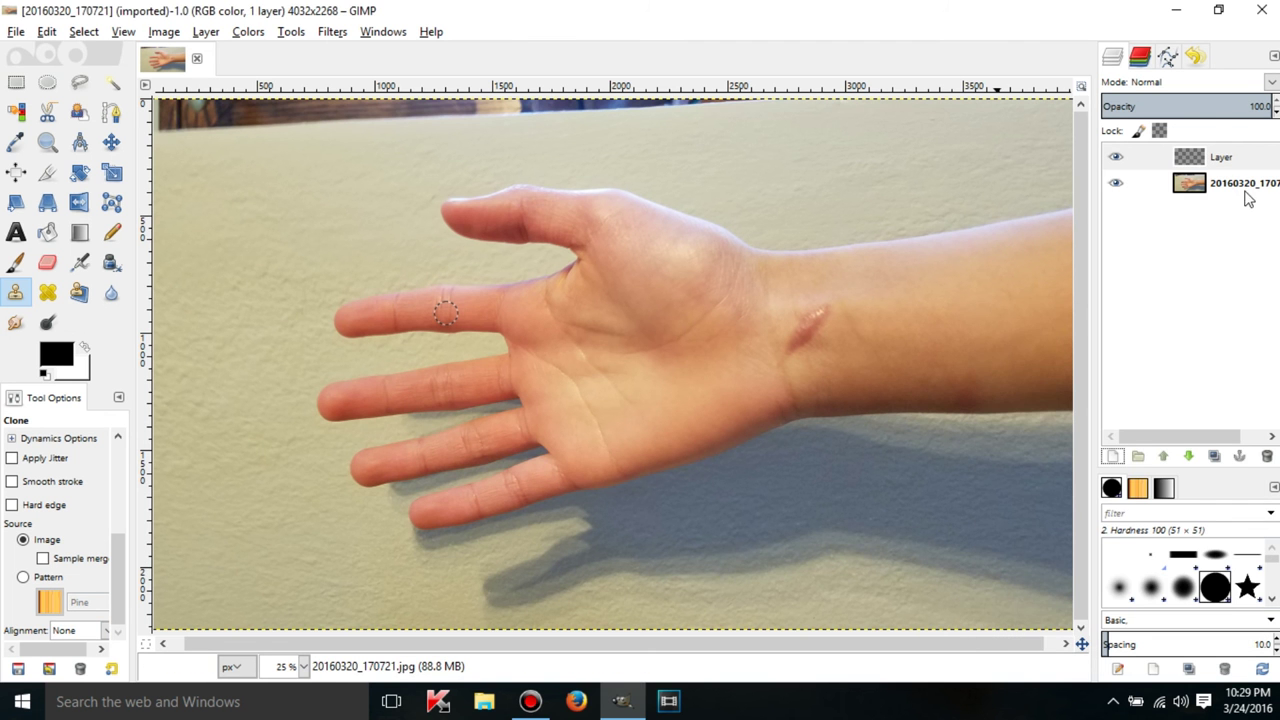
left_click(1234, 193)
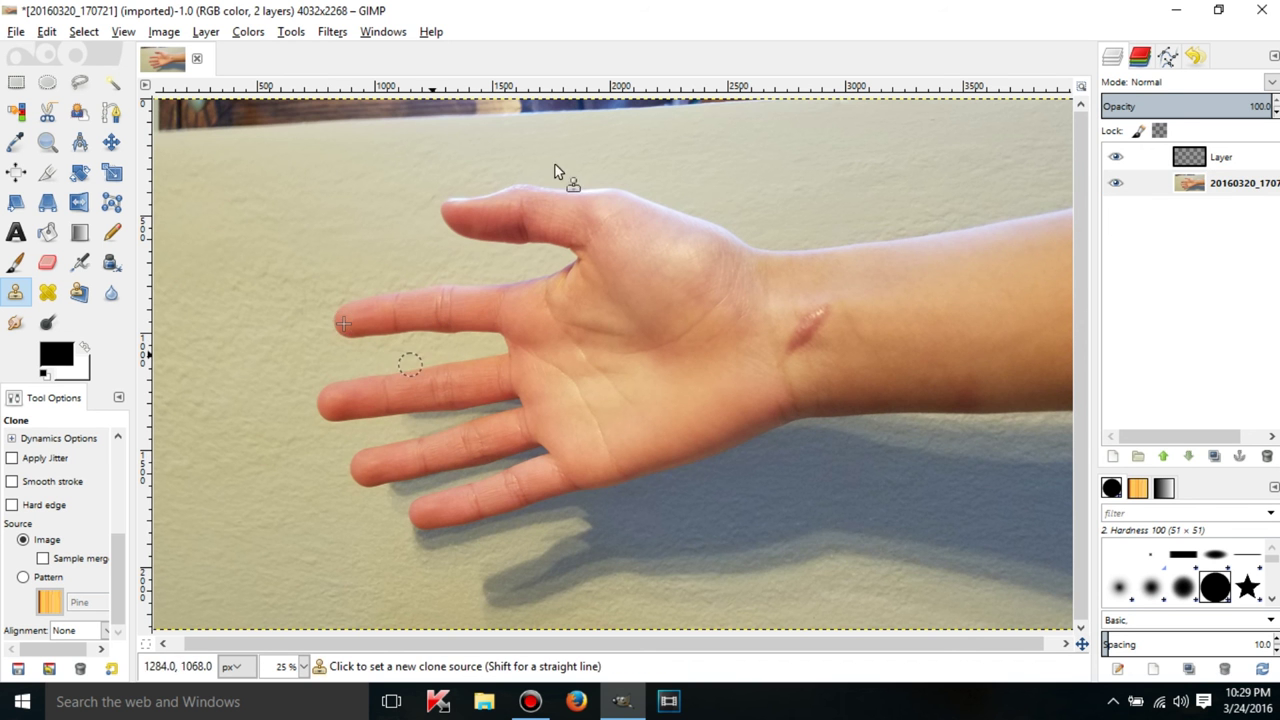
left_click(1230, 158)
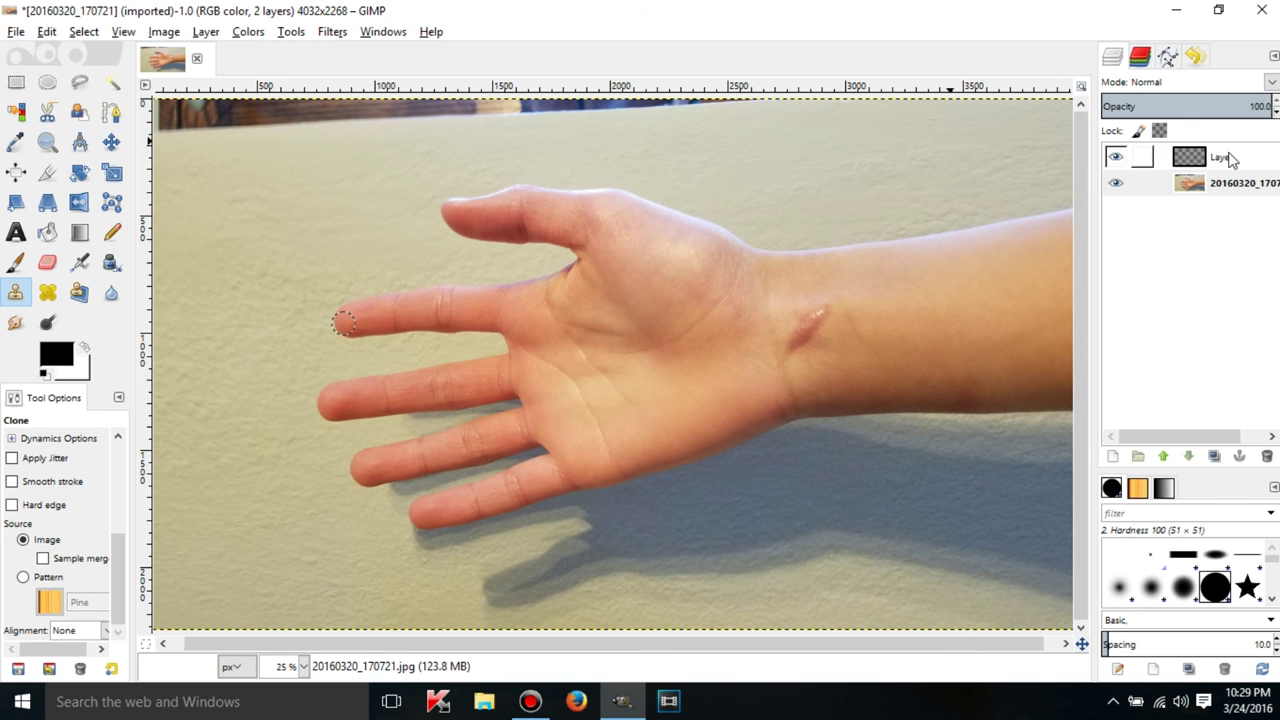
left_click(1230, 158)
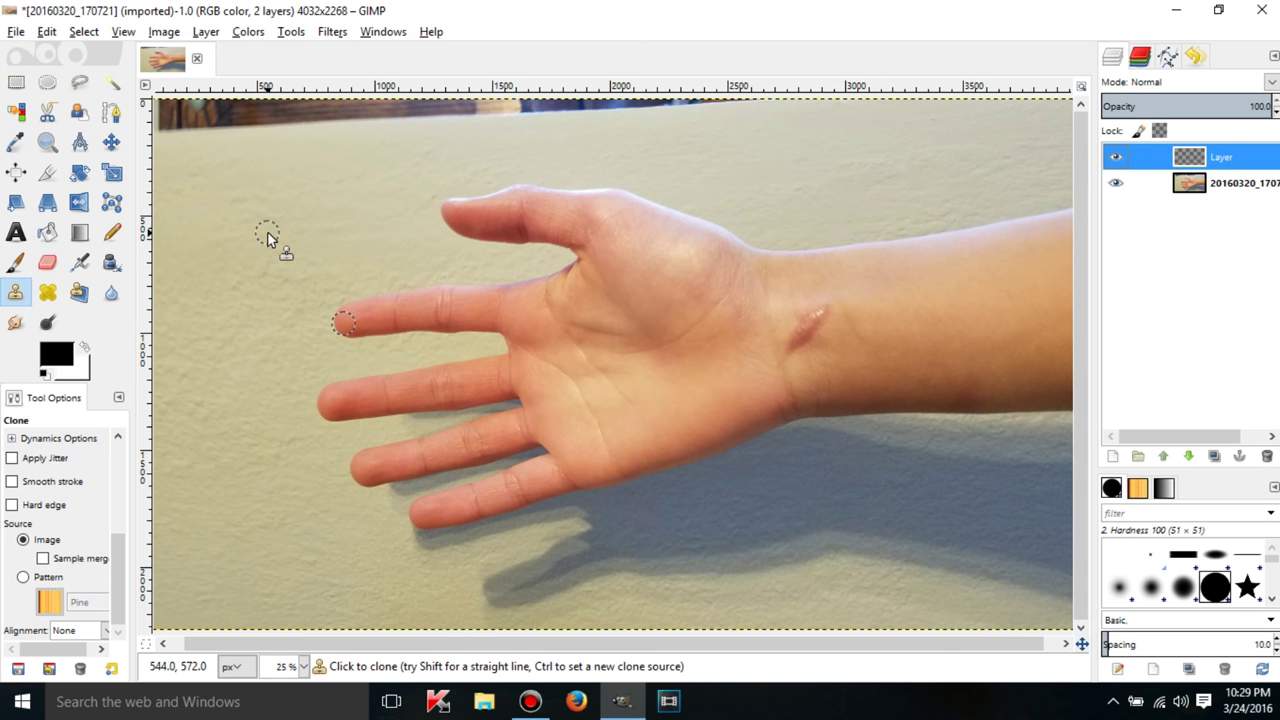
Clone a finger copy onto the new layer and toggle its visibility to compare
mouse_move(267, 231)
left_mouse_down()
mouse_move(336, 237)
mouse_move(266, 207)
mouse_move(361, 233)
mouse_move(332, 208)
mouse_move(369, 228)
mouse_move(301, 193)
left_mouse_up()
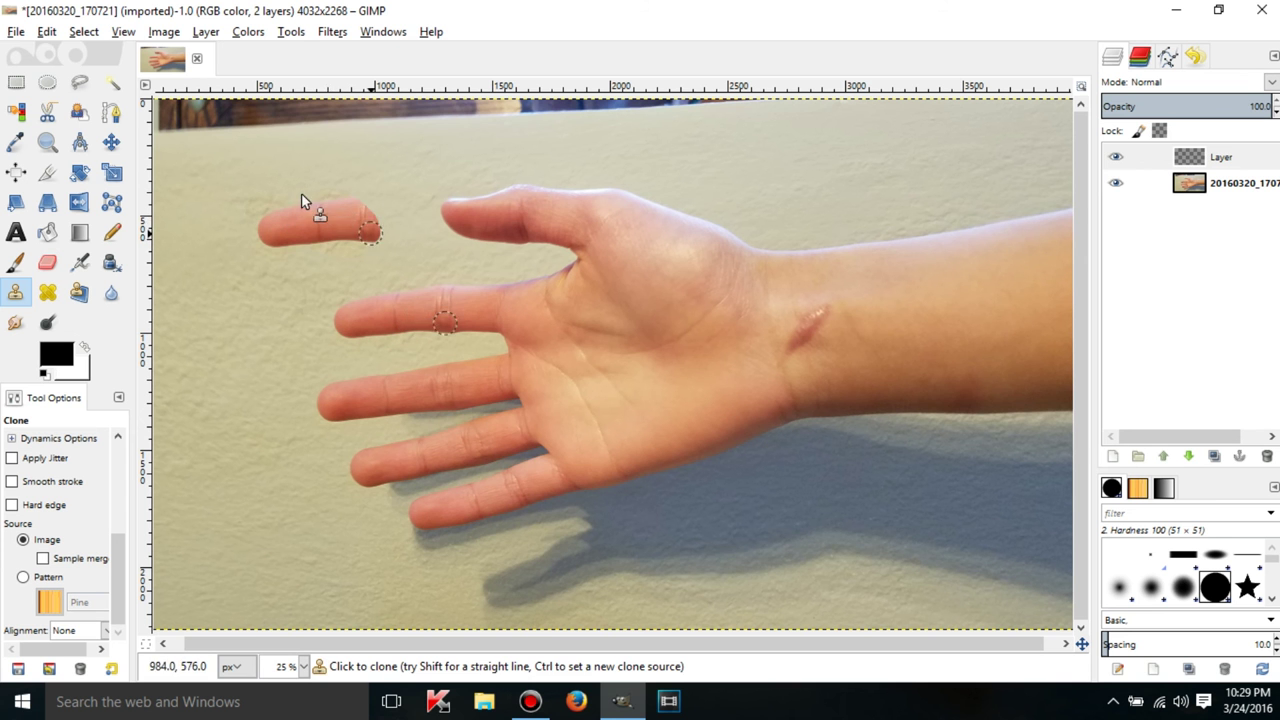
left_click(1117, 159)
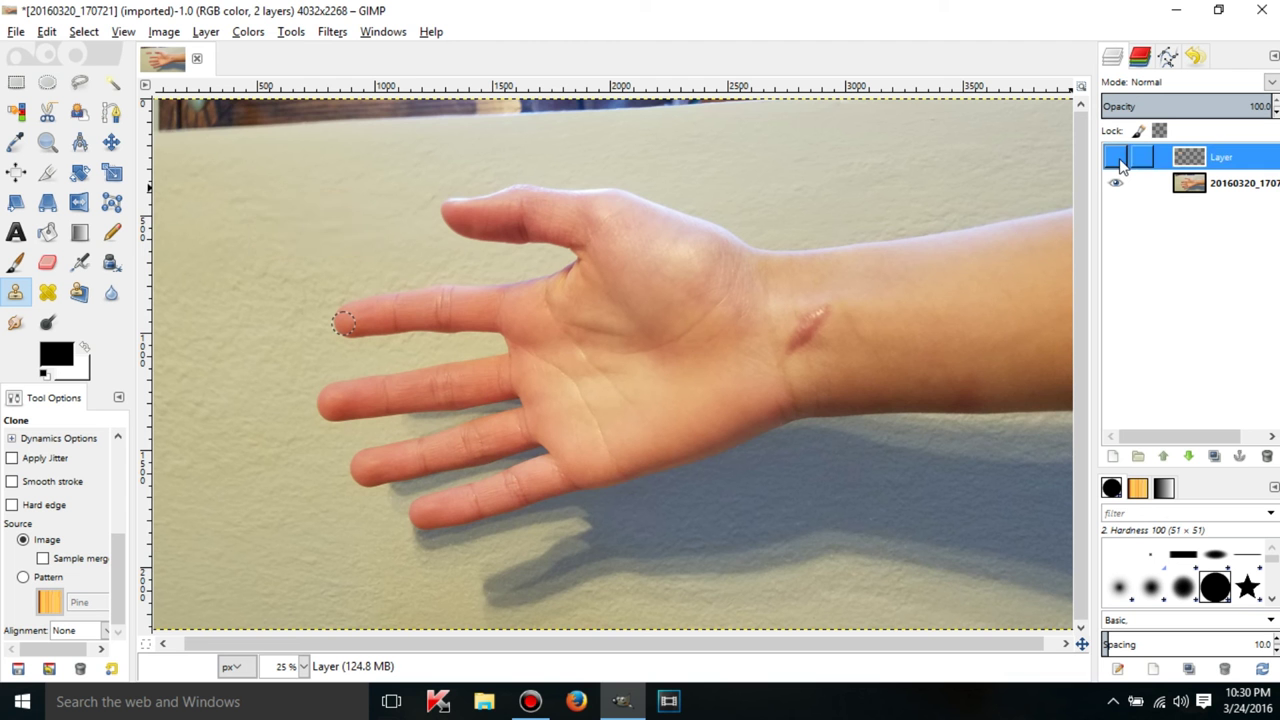
left_click(1117, 159)
left_click(1117, 158)
left_click(1117, 158)
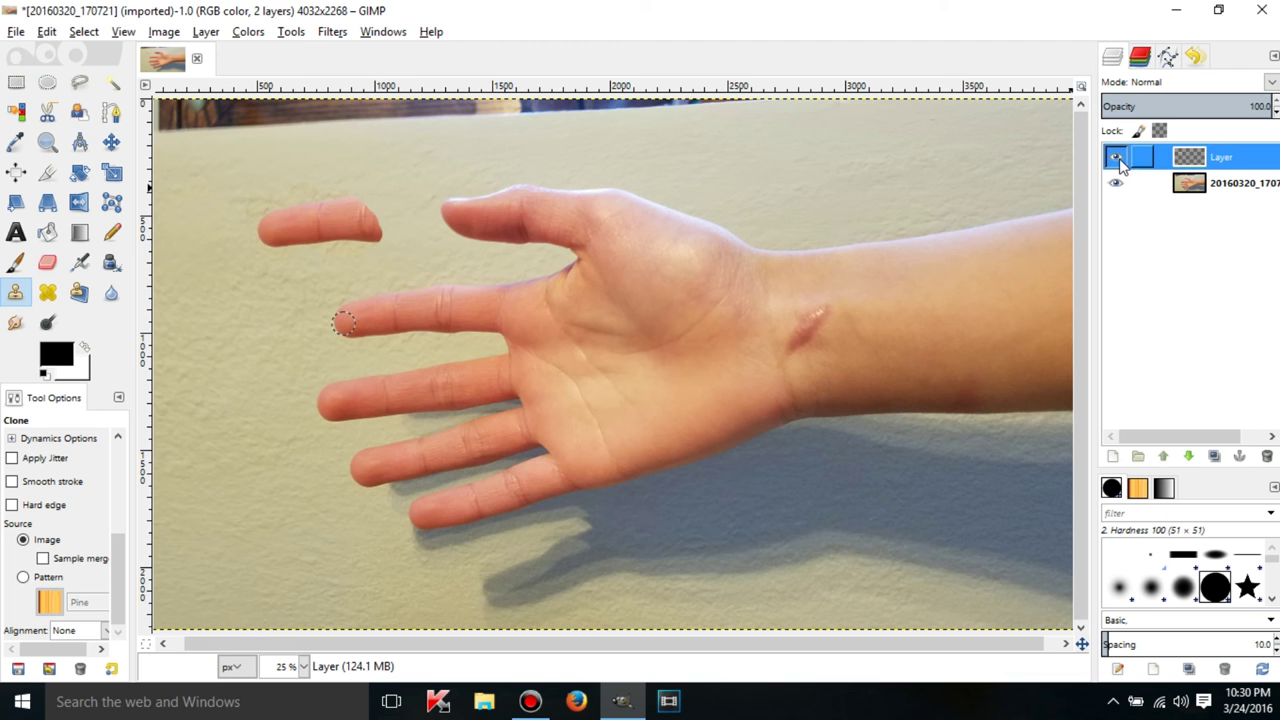
left_click(1117, 158)
Turn the cloned-finger layer's visibility back on
left_click(1117, 158)
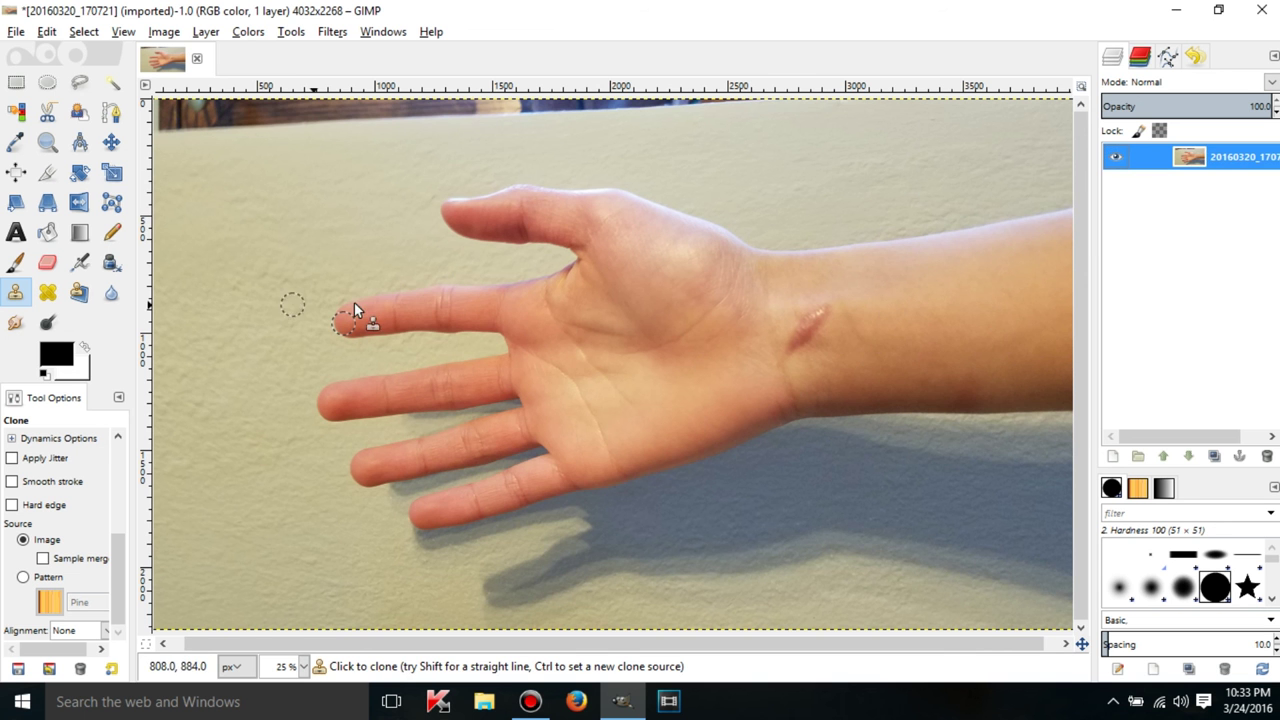
mouse_move(314, 232)
left_mouse_down()
mouse_move(362, 236)
mouse_move(349, 277)
mouse_move(405, 238)
mouse_move(340, 229)
mouse_move(323, 266)
mouse_move(383, 260)
left_mouse_up()
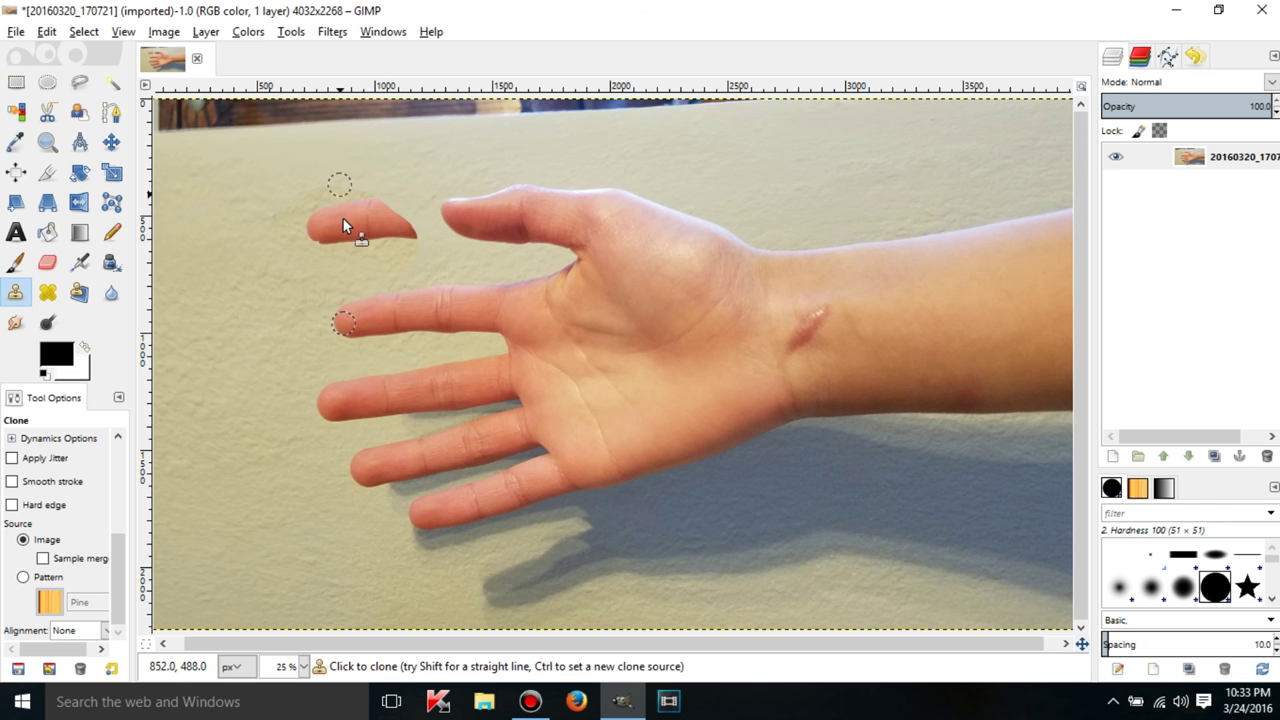
left_click(1200, 56)
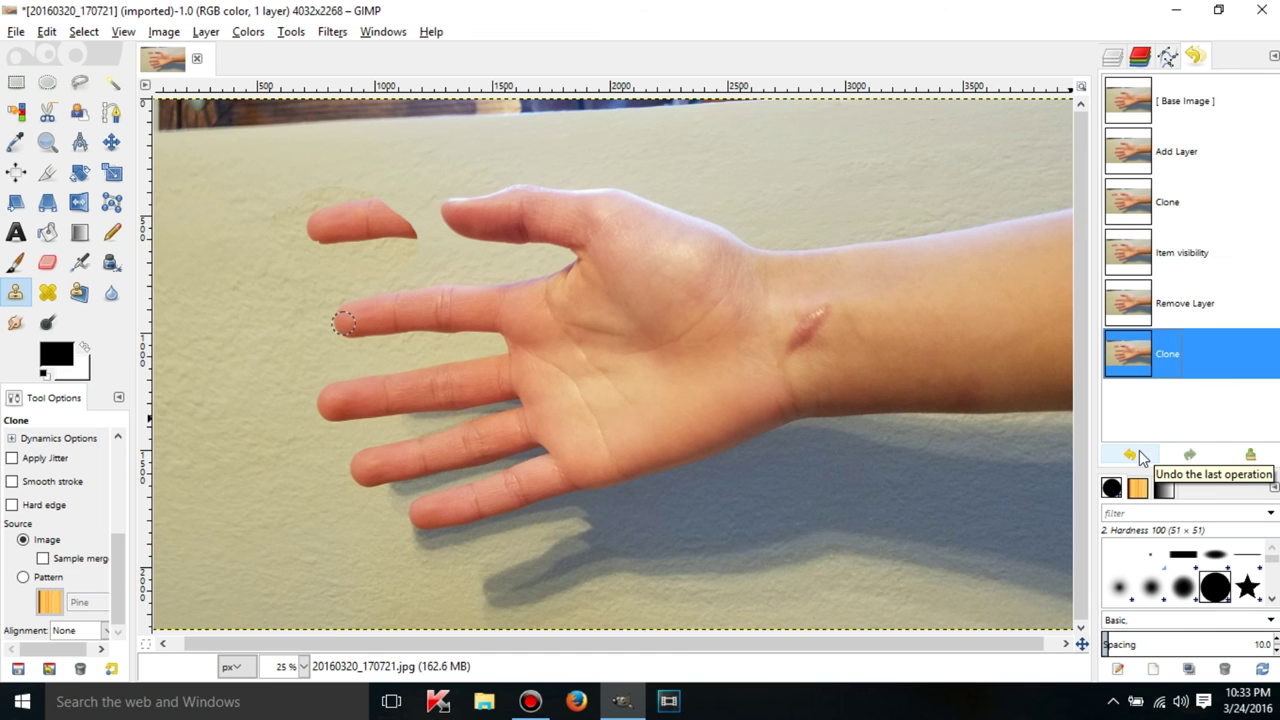
left_click(1112, 57)
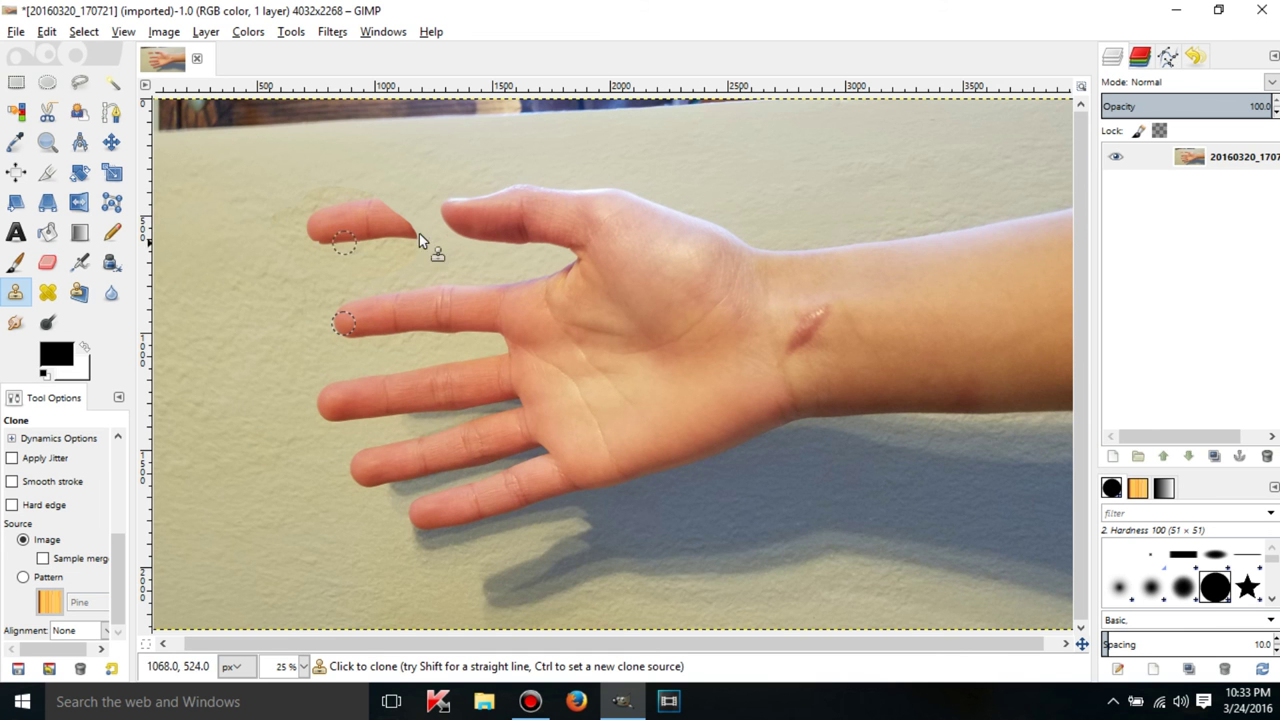
mouse_move(419, 233)
left_mouse_down()
mouse_move(388, 203)
mouse_move(332, 213)
mouse_move(400, 243)
mouse_move(402, 220)
mouse_move(407, 238)
mouse_move(339, 213)
mouse_move(372, 190)
mouse_move(284, 188)
mouse_move(329, 170)
mouse_move(432, 181)
left_mouse_up()
key("ctrl+z")
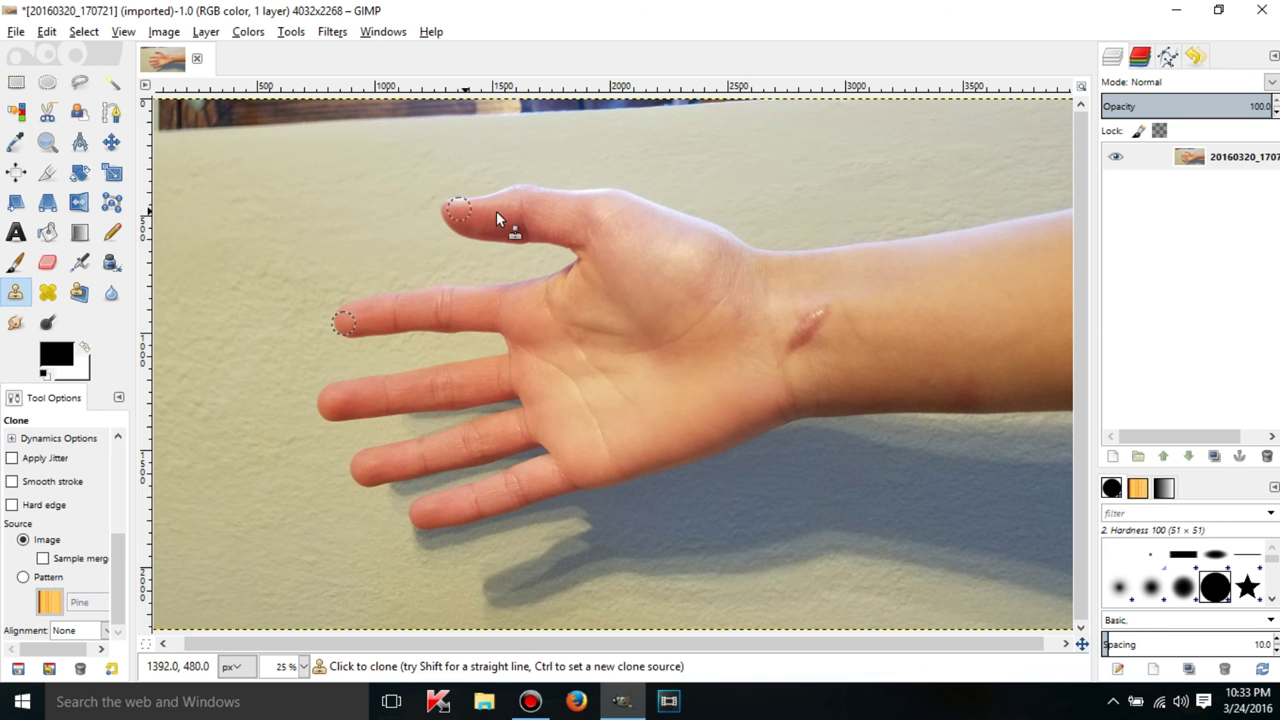
Add a new transparent layer, clone a fingertip above the thumb, then undo that patch
left_click(1116, 458)
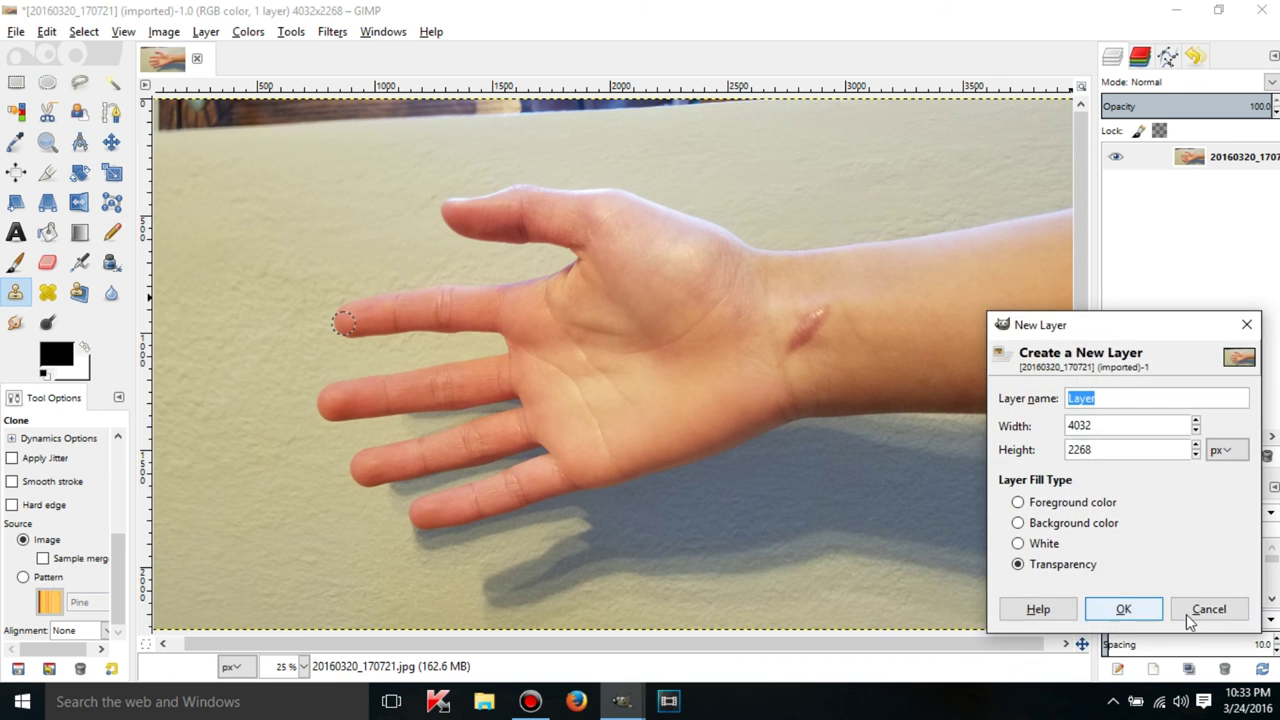
left_click(1141, 610)
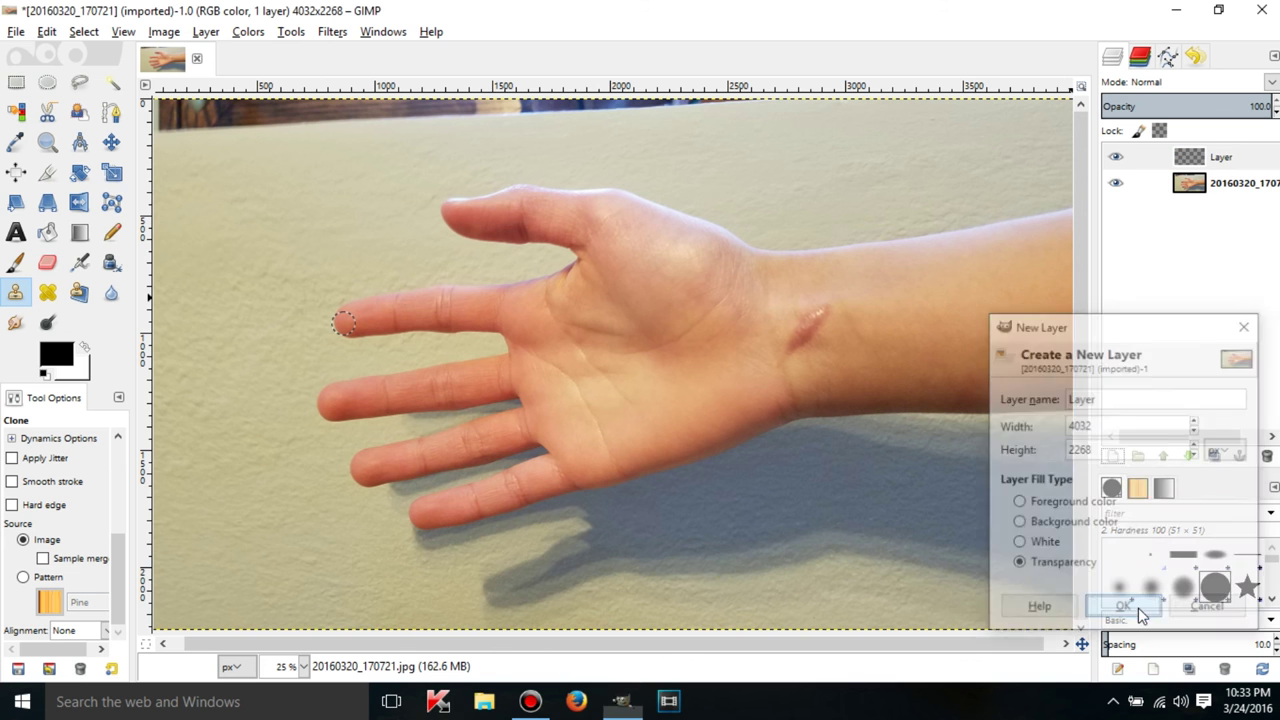
left_click(1222, 157)
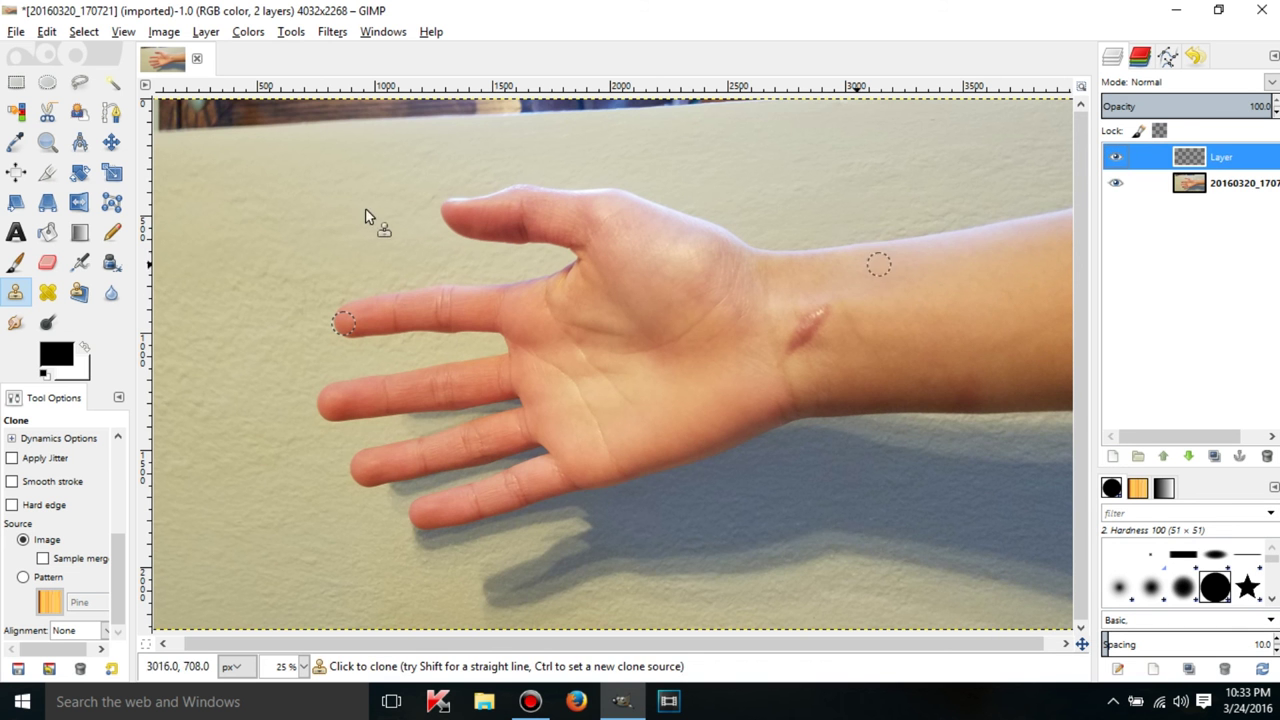
left_click(1150, 183)
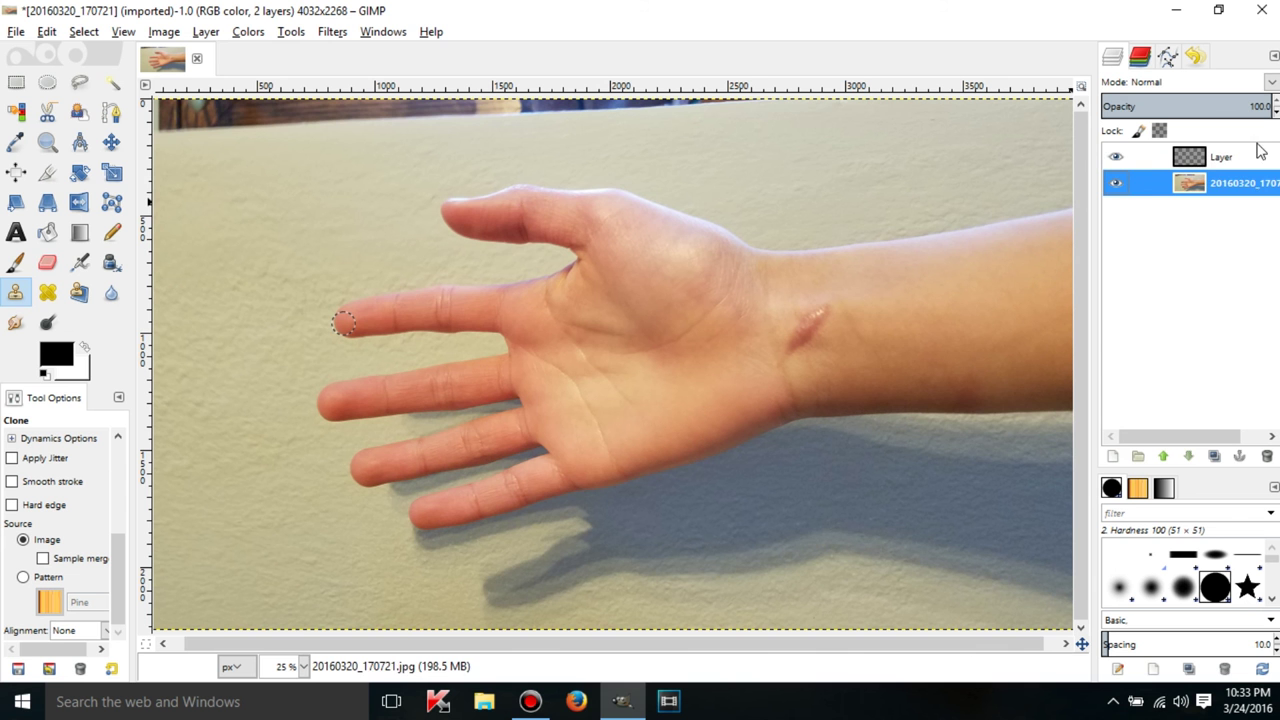
mouse_move(550, 172)
left_mouse_down()
mouse_move(590, 160)
mouse_move(532, 165)
mouse_move(574, 171)
left_mouse_up()
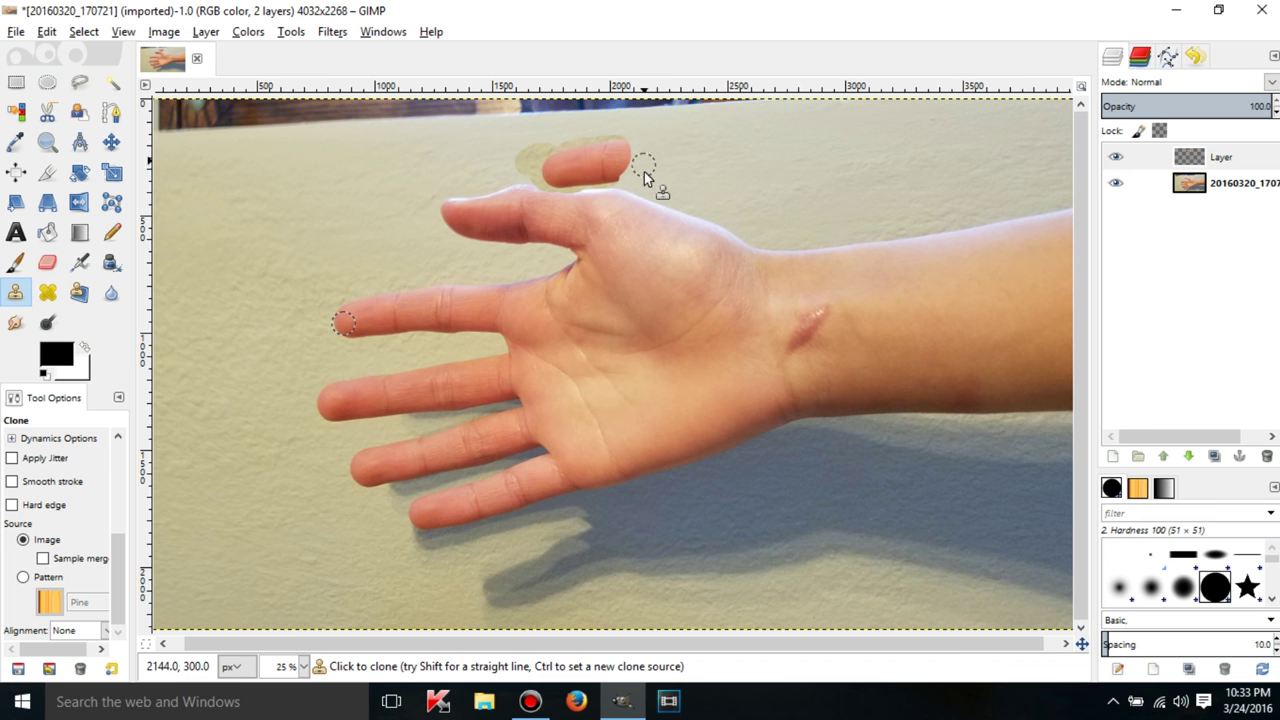
key("ctrl+z")
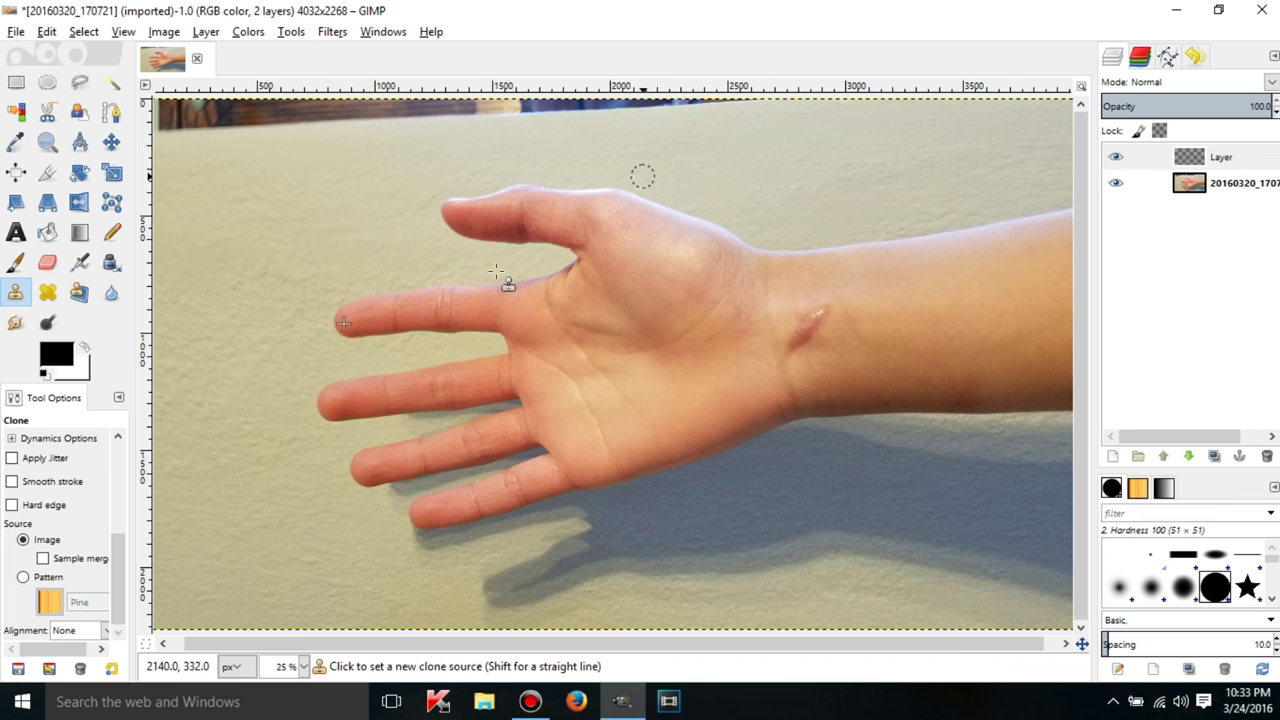
With Registered alignment and the photo hidden, clone the index finger and wall onto the top layer
left_click(65, 632)
left_click(80, 586)
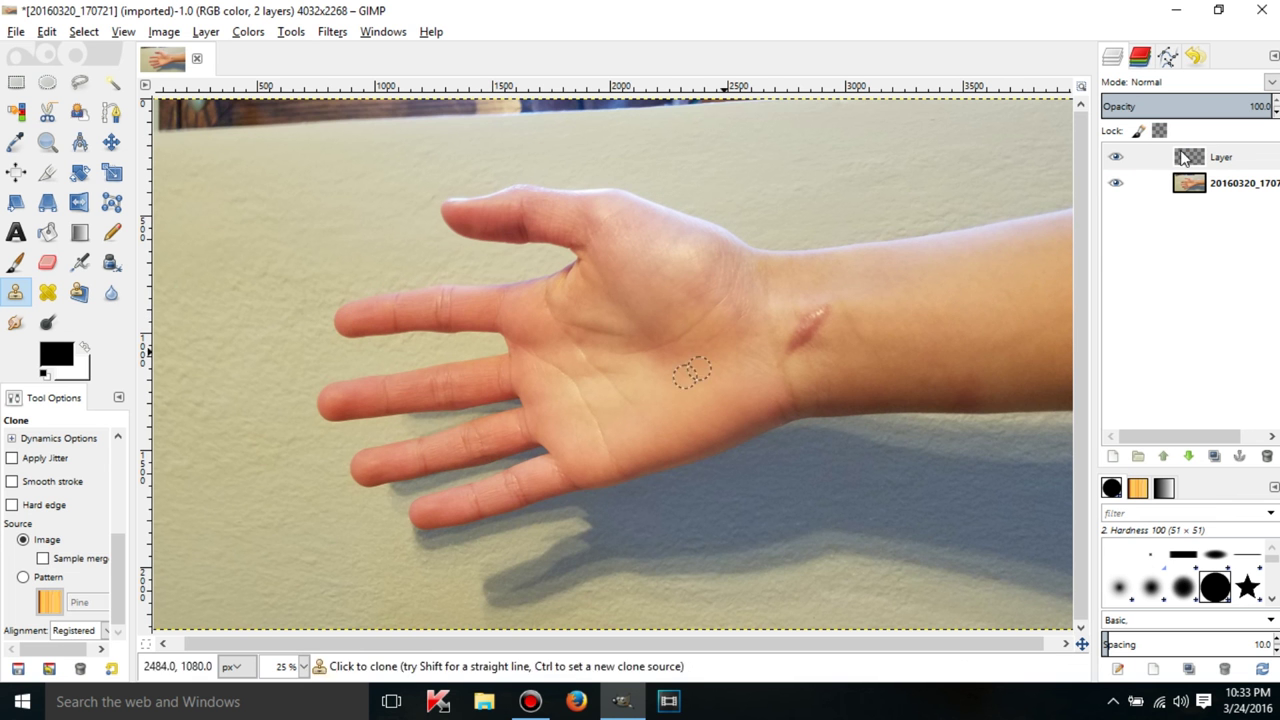
left_click(1190, 186)
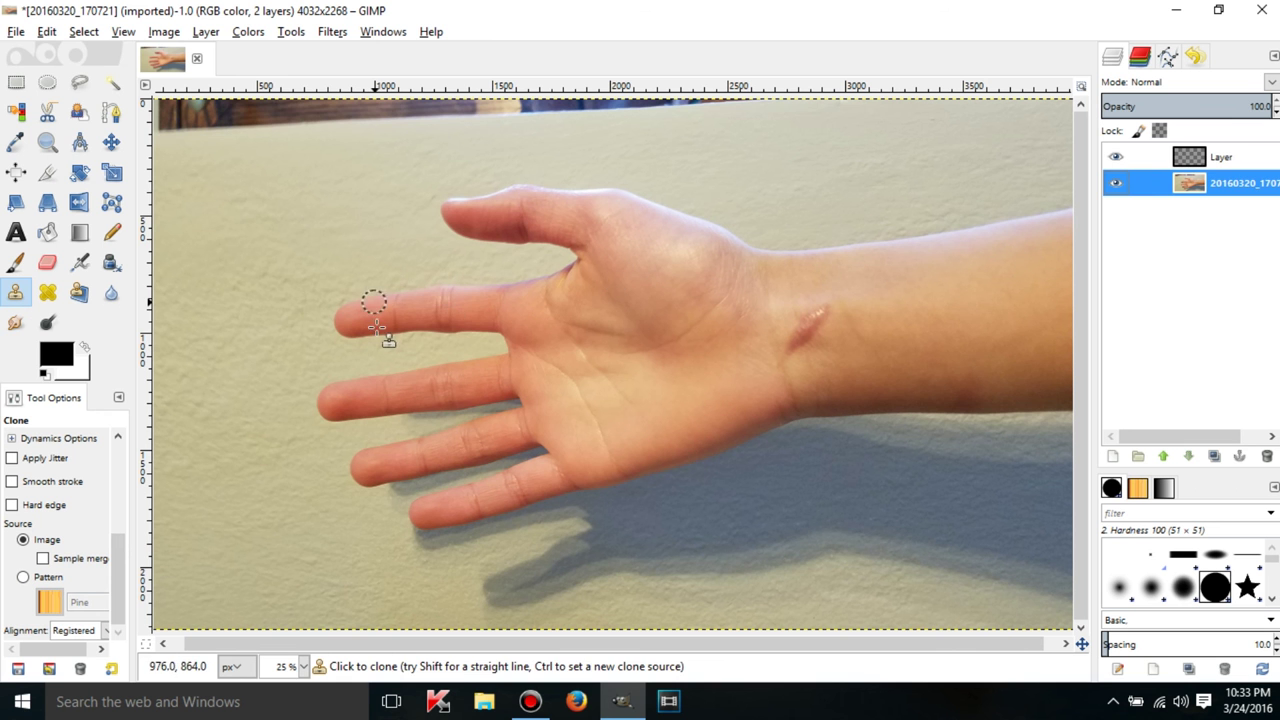
left_click(344, 326, "ctrl")
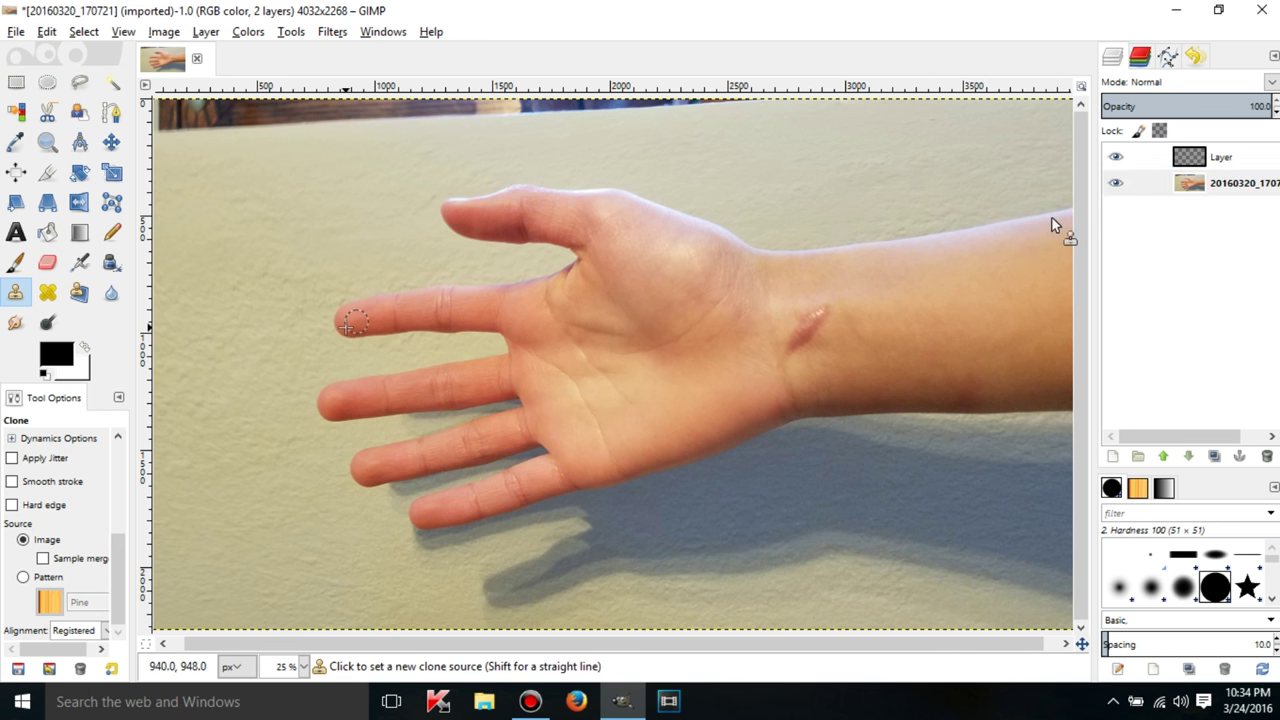
left_click(1200, 157)
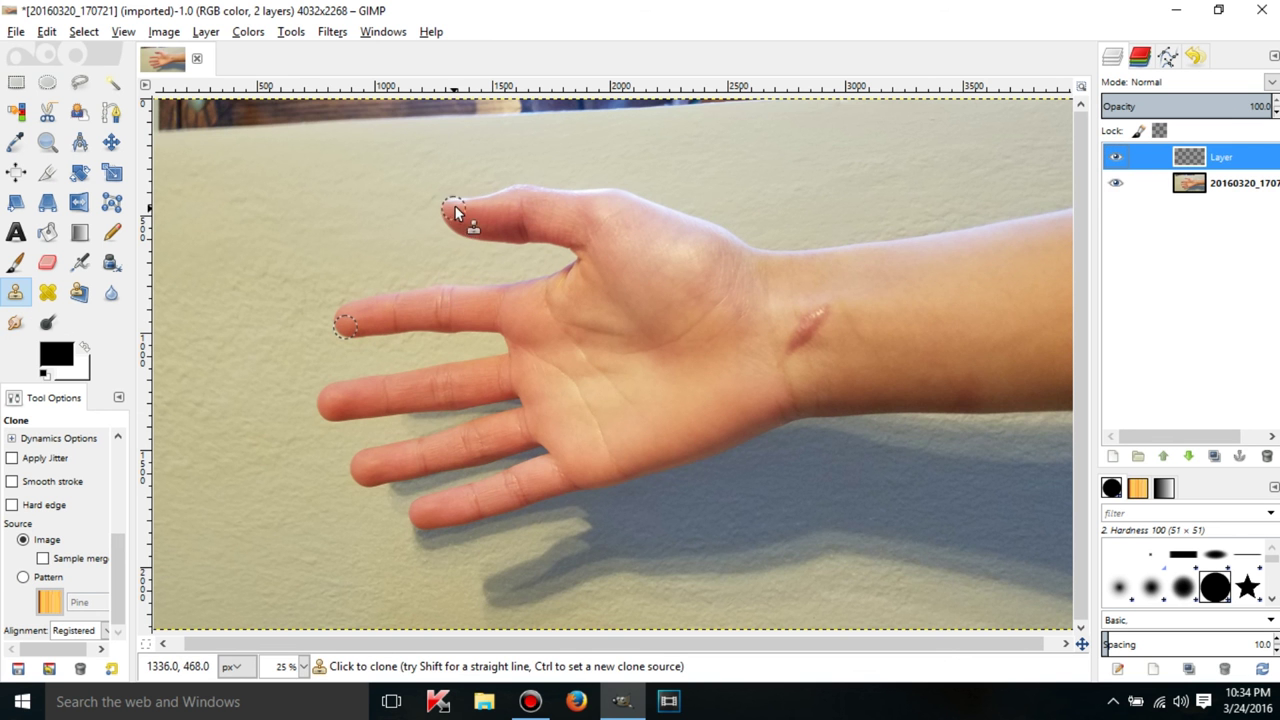
left_click(1116, 183)
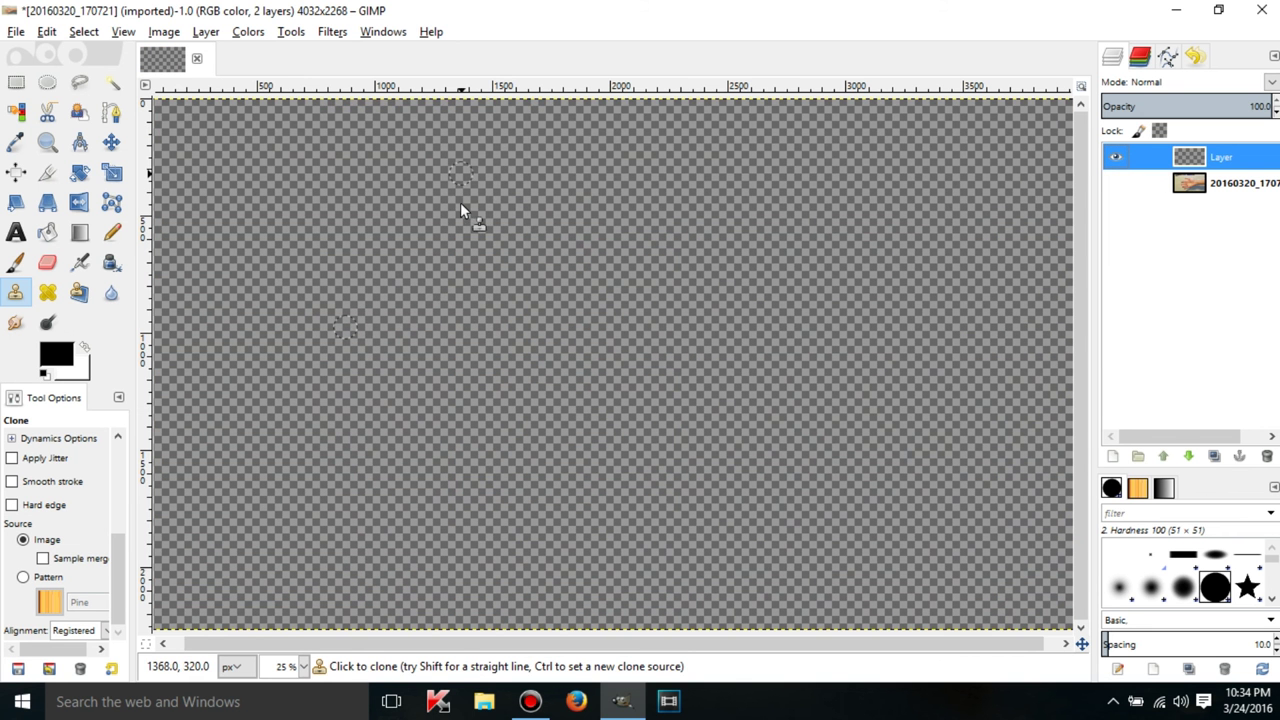
mouse_move(441, 202)
left_mouse_down()
mouse_move(473, 189)
mouse_move(454, 206)
mouse_move(483, 232)
mouse_move(522, 221)
mouse_move(492, 235)
mouse_move(548, 191)
mouse_move(517, 220)
mouse_move(556, 218)
mouse_move(528, 205)
mouse_move(529, 231)
mouse_move(520, 218)
mouse_move(613, 163)
mouse_move(558, 234)
mouse_move(584, 200)
mouse_move(433, 279)
mouse_move(602, 214)
mouse_move(649, 232)
mouse_move(659, 222)
mouse_move(616, 212)
left_mouse_up()
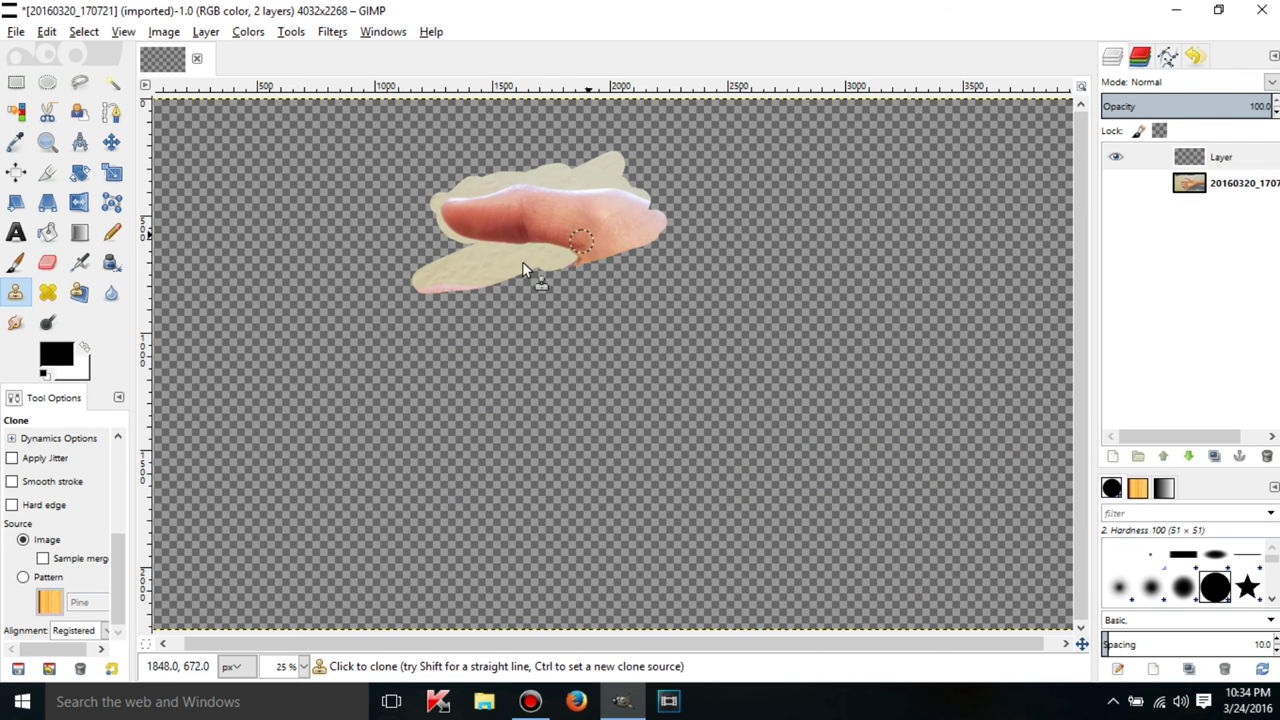
mouse_move(473, 294)
left_mouse_down()
mouse_move(527, 297)
mouse_move(372, 295)
mouse_move(486, 286)
mouse_move(361, 299)
mouse_move(414, 310)
mouse_move(359, 333)
mouse_move(542, 315)
mouse_move(439, 328)
mouse_move(541, 350)
mouse_move(520, 340)
left_mouse_up()
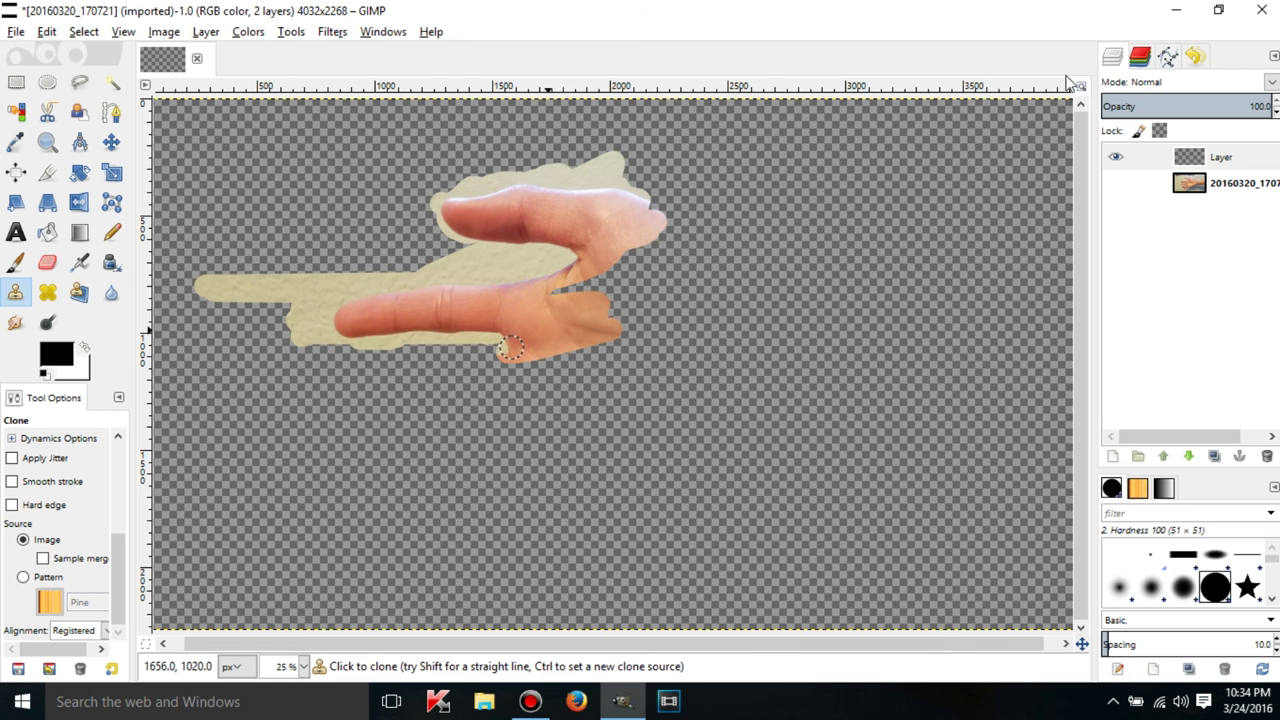
Toggle the photo layer's visibility to compare the clones, then reactivate the top layer
left_click(1115, 184)
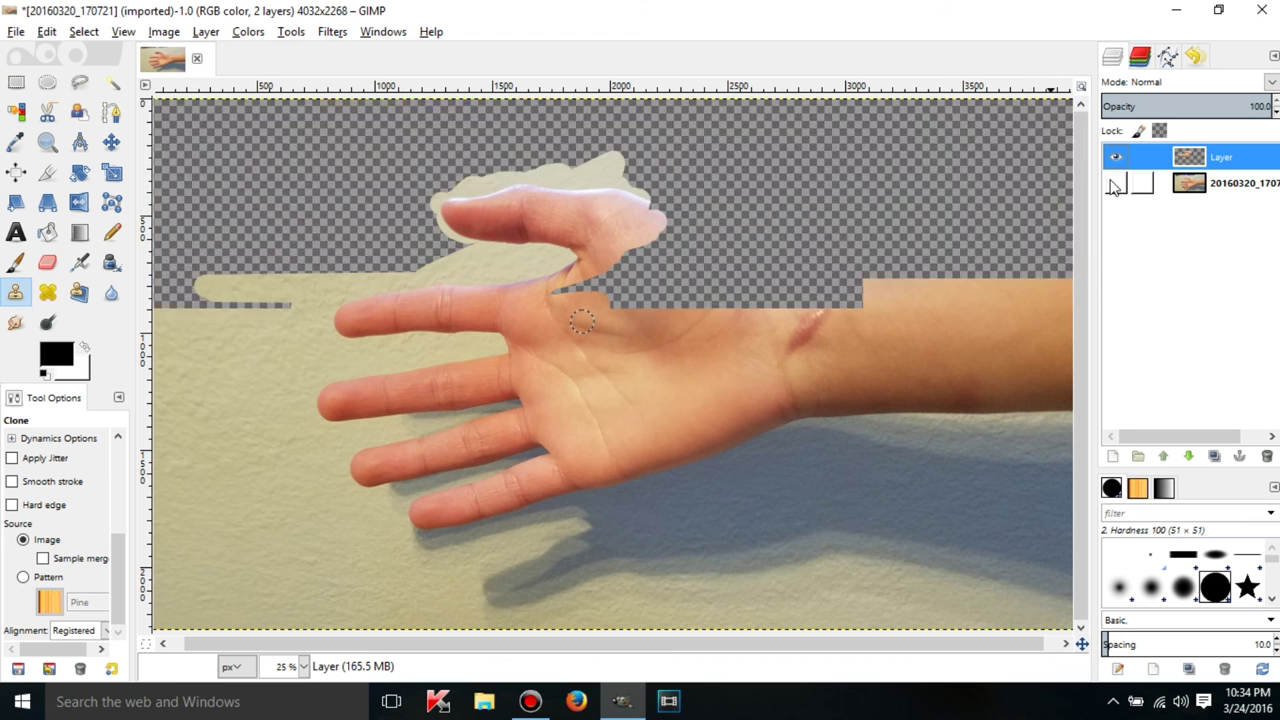
left_click(1115, 183)
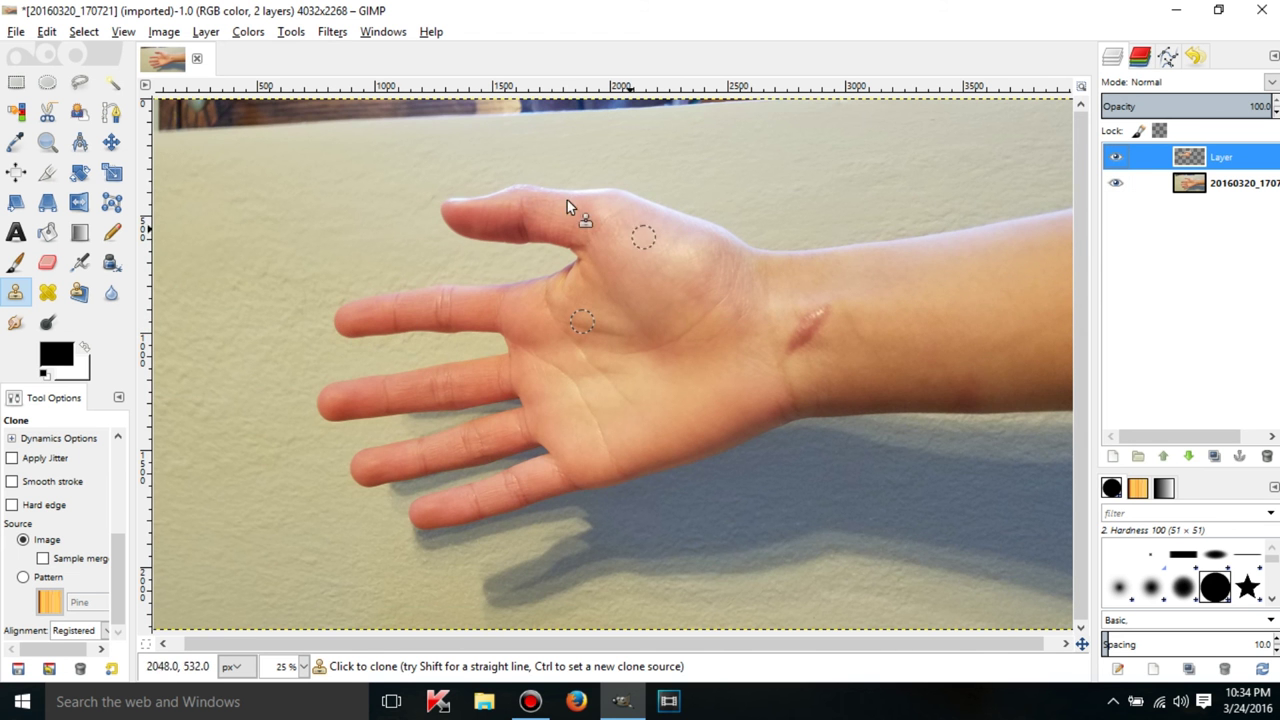
left_click(1115, 183)
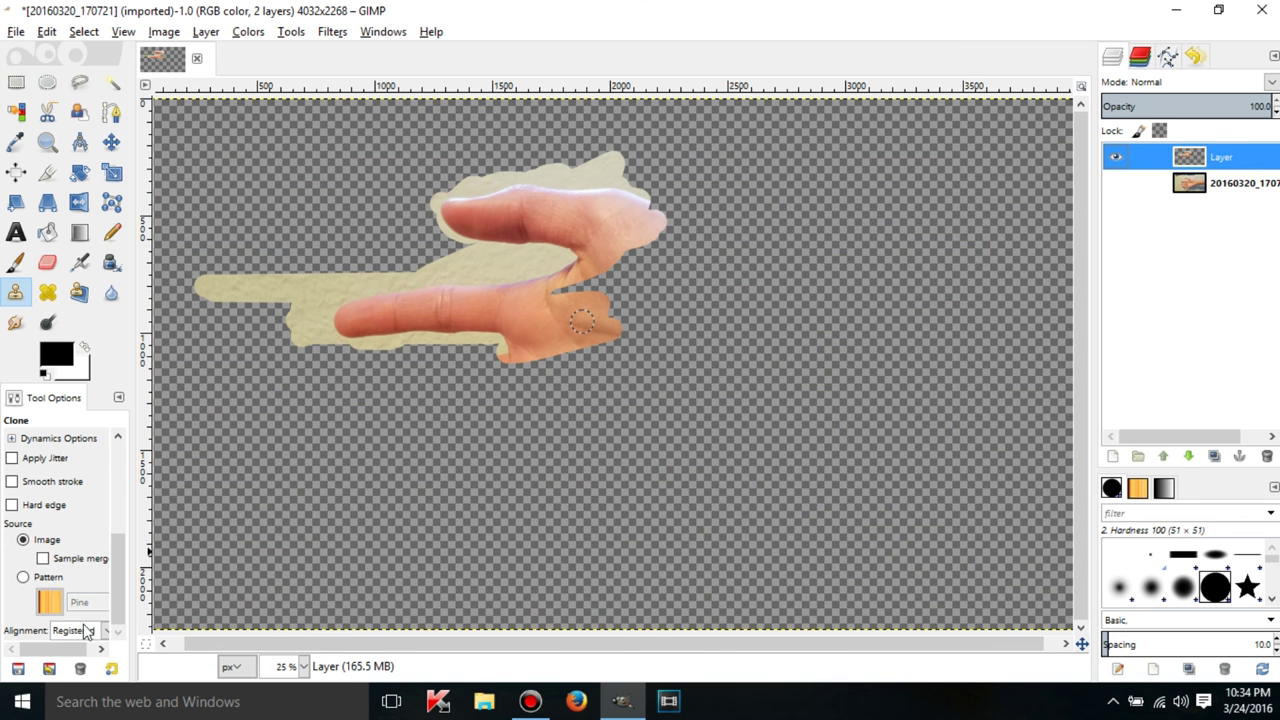
left_click(1224, 186)
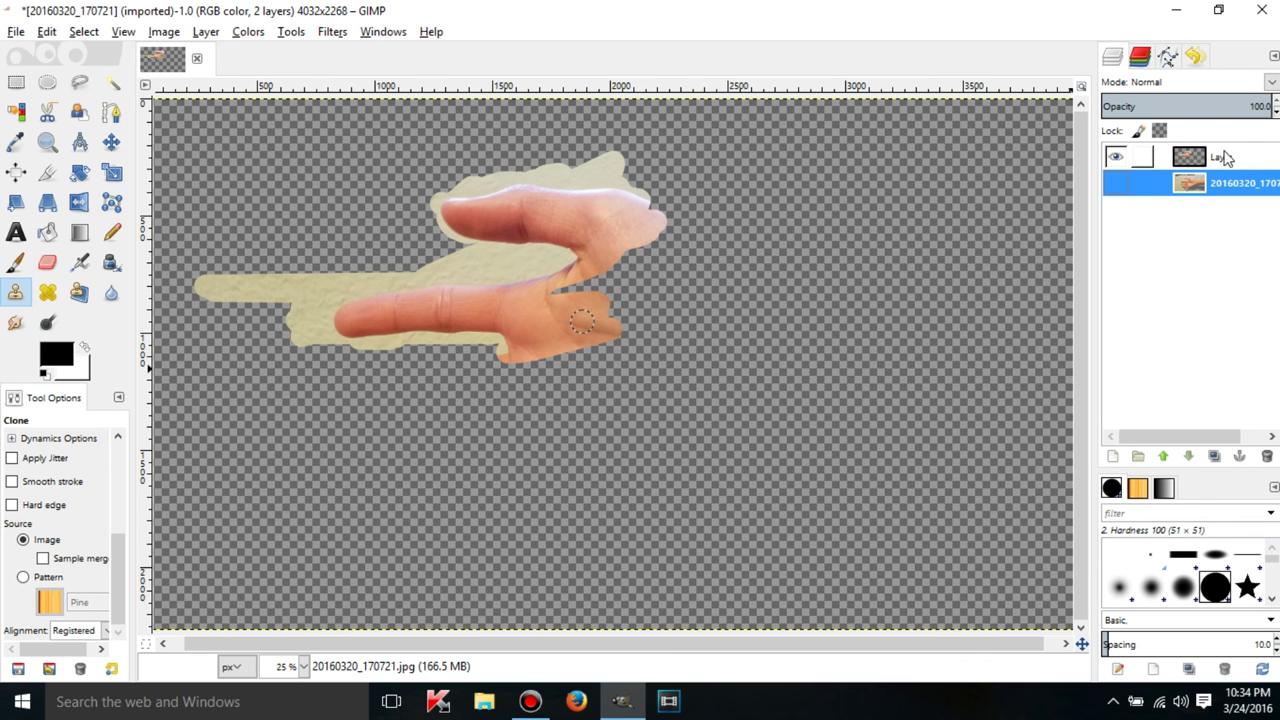
left_click(1222, 157)
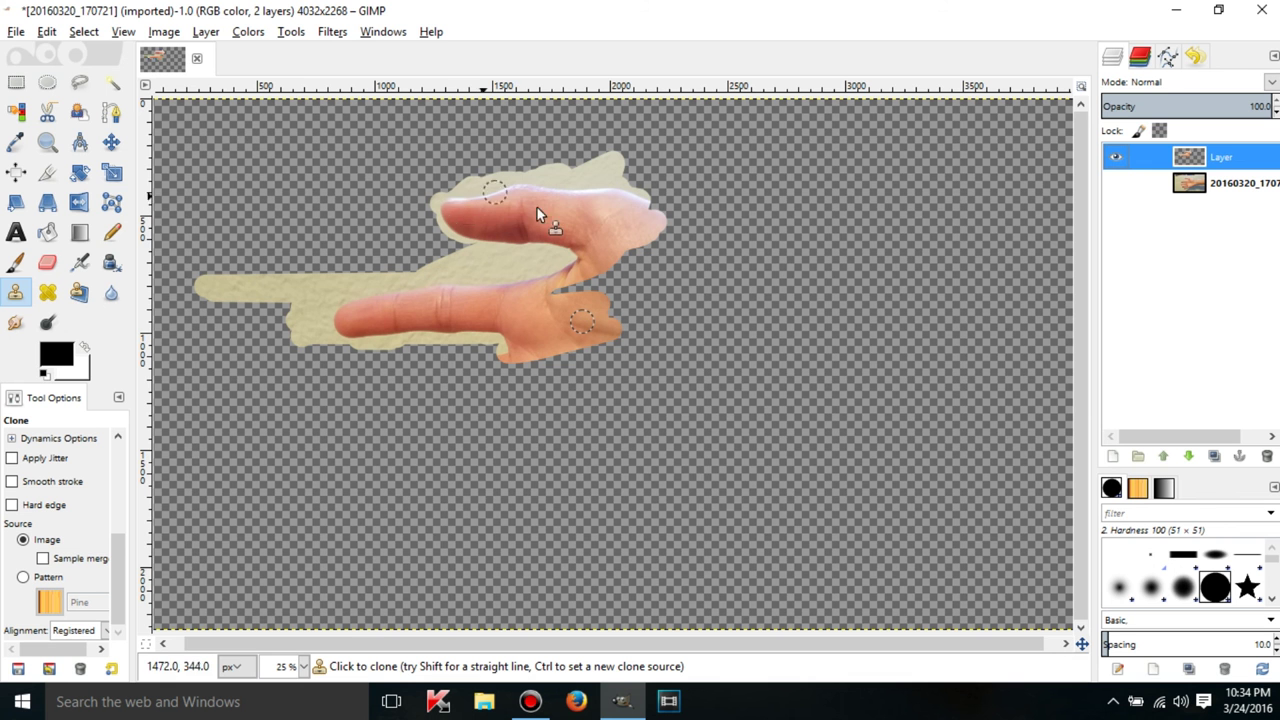
Clone more of the upper finger toward the hand and set clone alignment to None
mouse_move(489, 200)
left_mouse_down()
mouse_move(594, 212)
mouse_move(591, 238)
mouse_move(631, 228)
mouse_move(532, 262)
left_mouse_up()
left_click(65, 633)
left_click(84, 542)
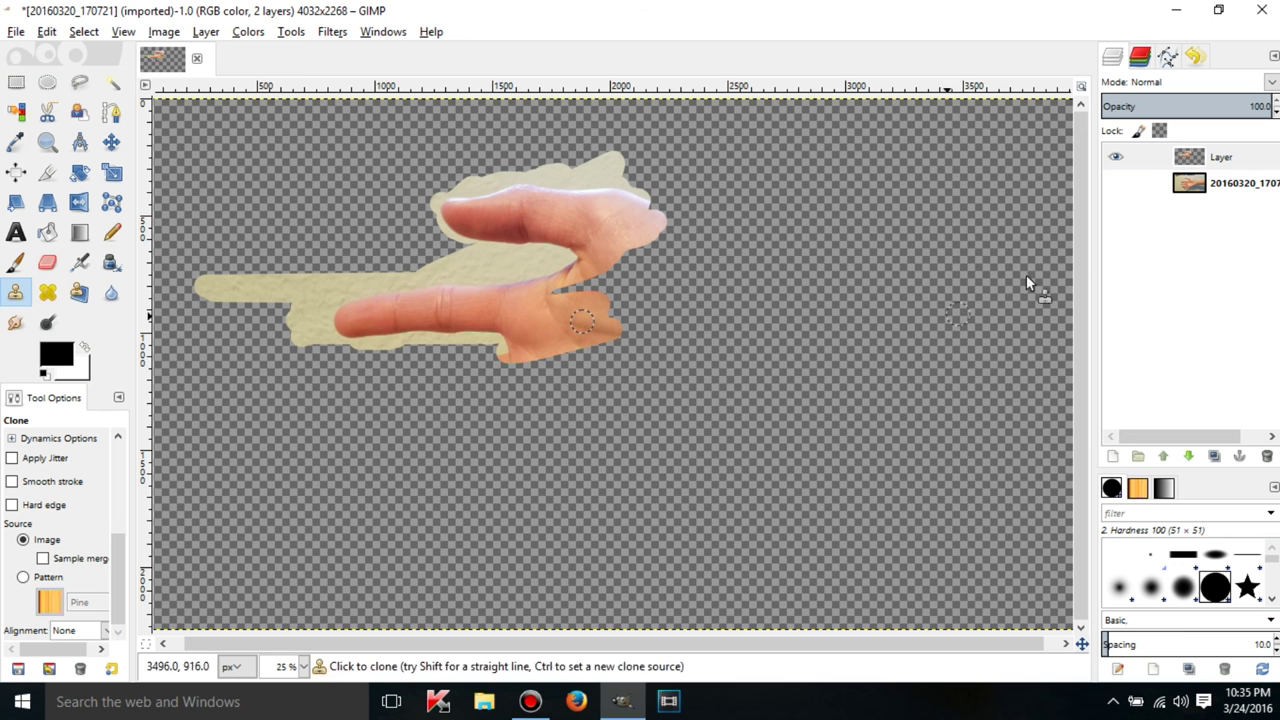
left_click(1175, 184)
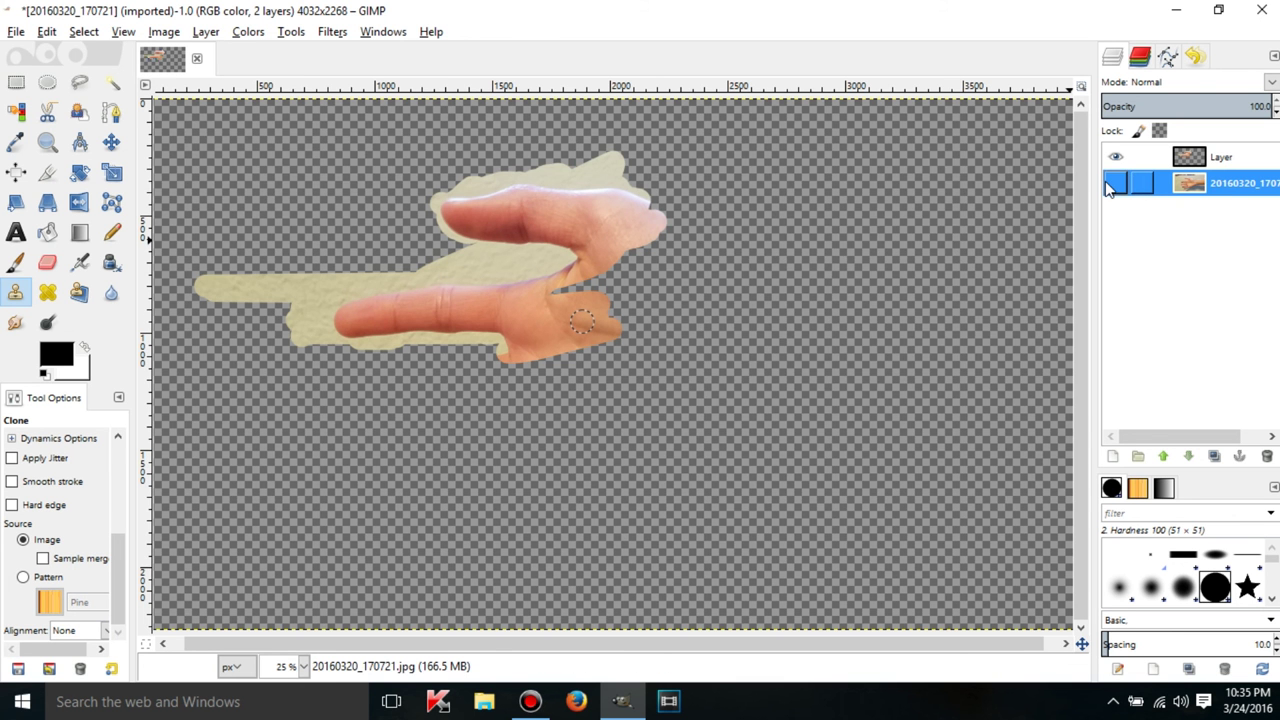
Make the photo layer visible and delete the top clone layer
left_click(1111, 185)
left_click(1228, 157)
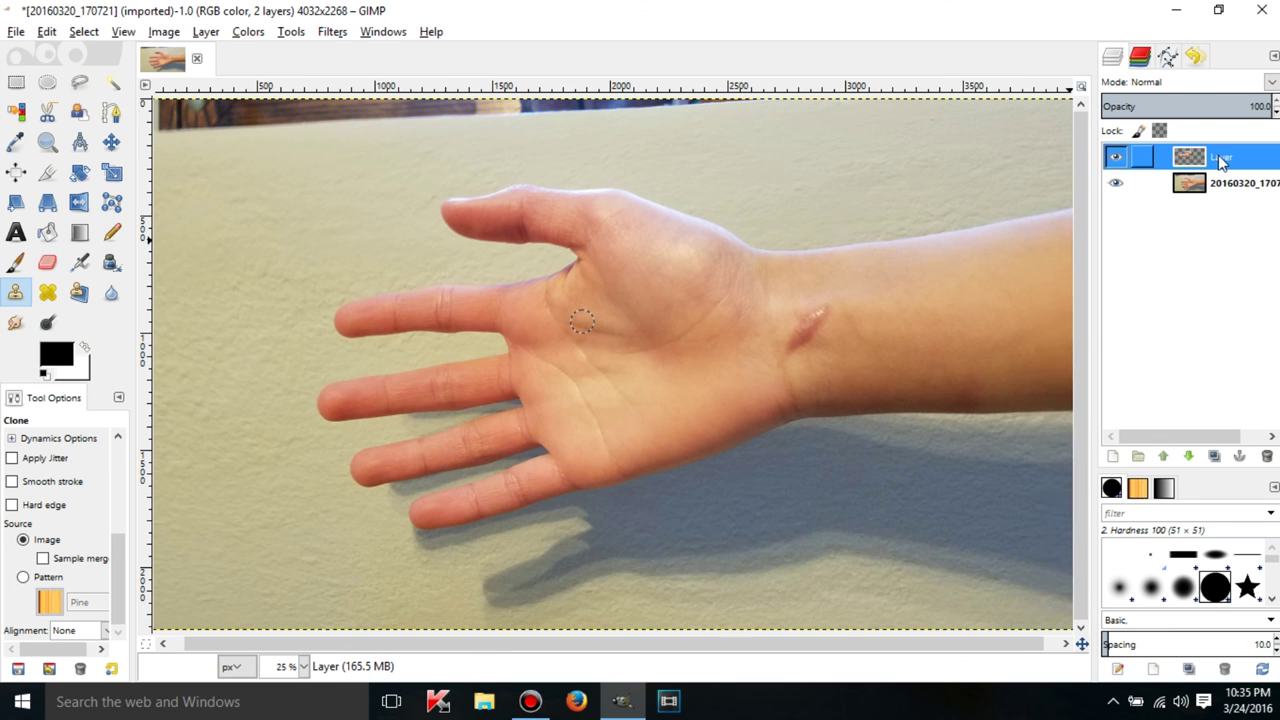
right_click(1223, 158)
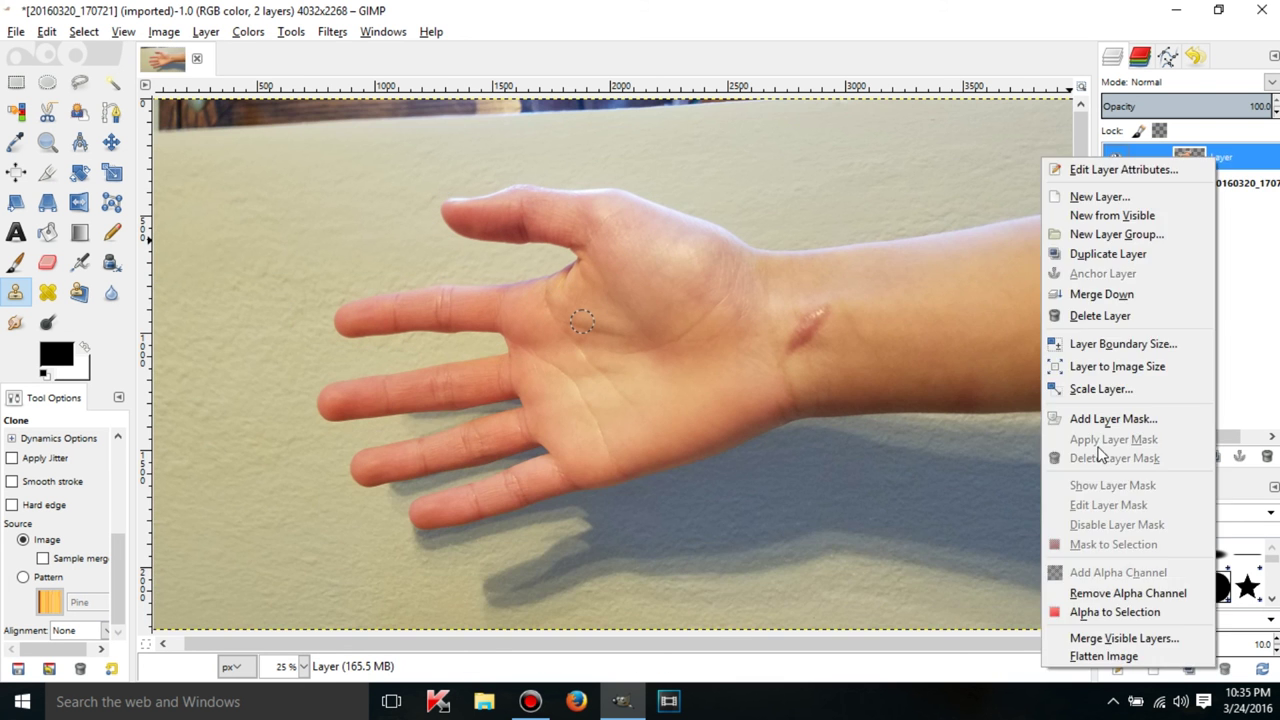
left_click(1104, 316)
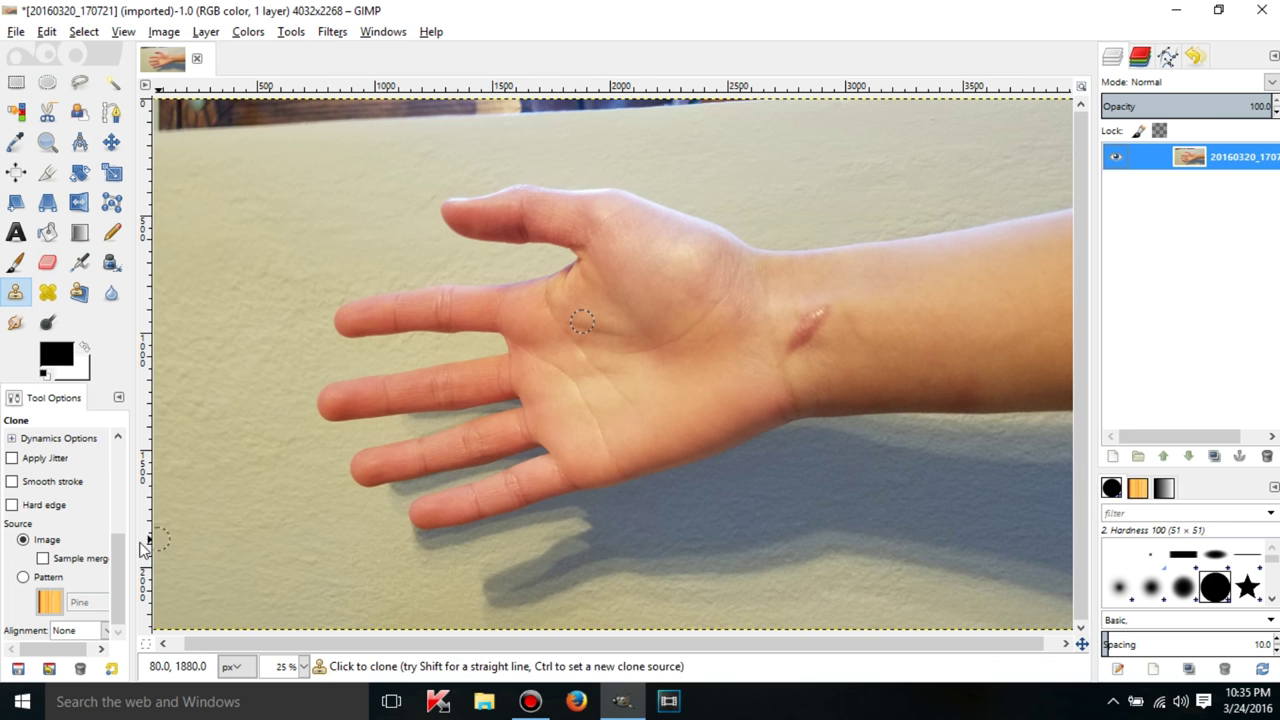
Review the clone alignment options in Tool Options and keep Alignment at None
scroll(115, 592, "up", 5)
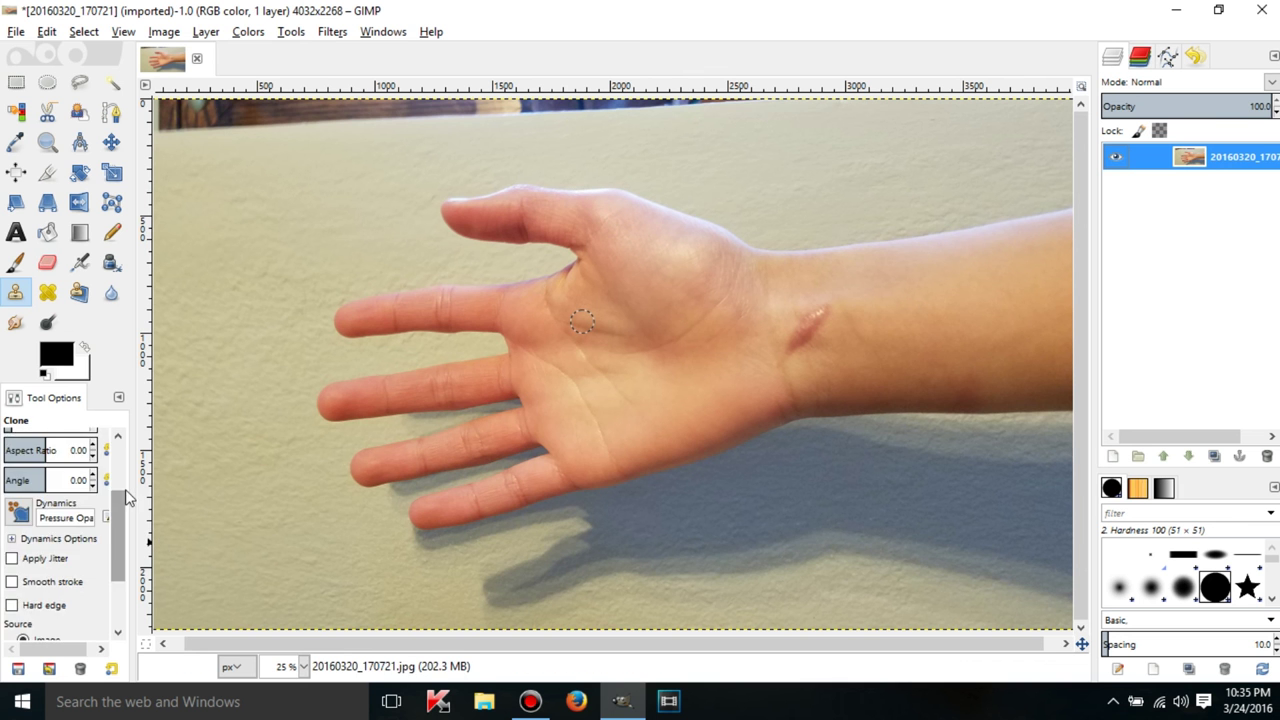
scroll(115, 589, "down", 5)
scroll(115, 589, "down", 1)
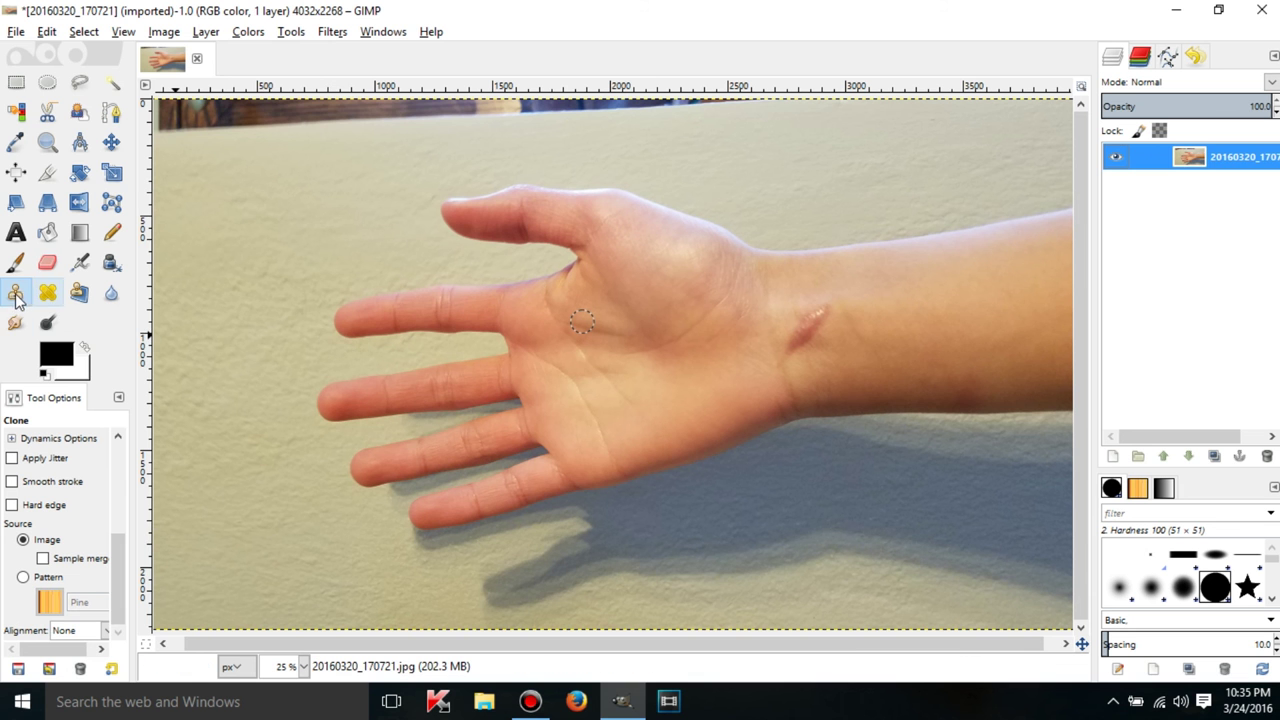
left_click(104, 630)
left_click(105, 632)
scroll(112, 505, "up", 5)
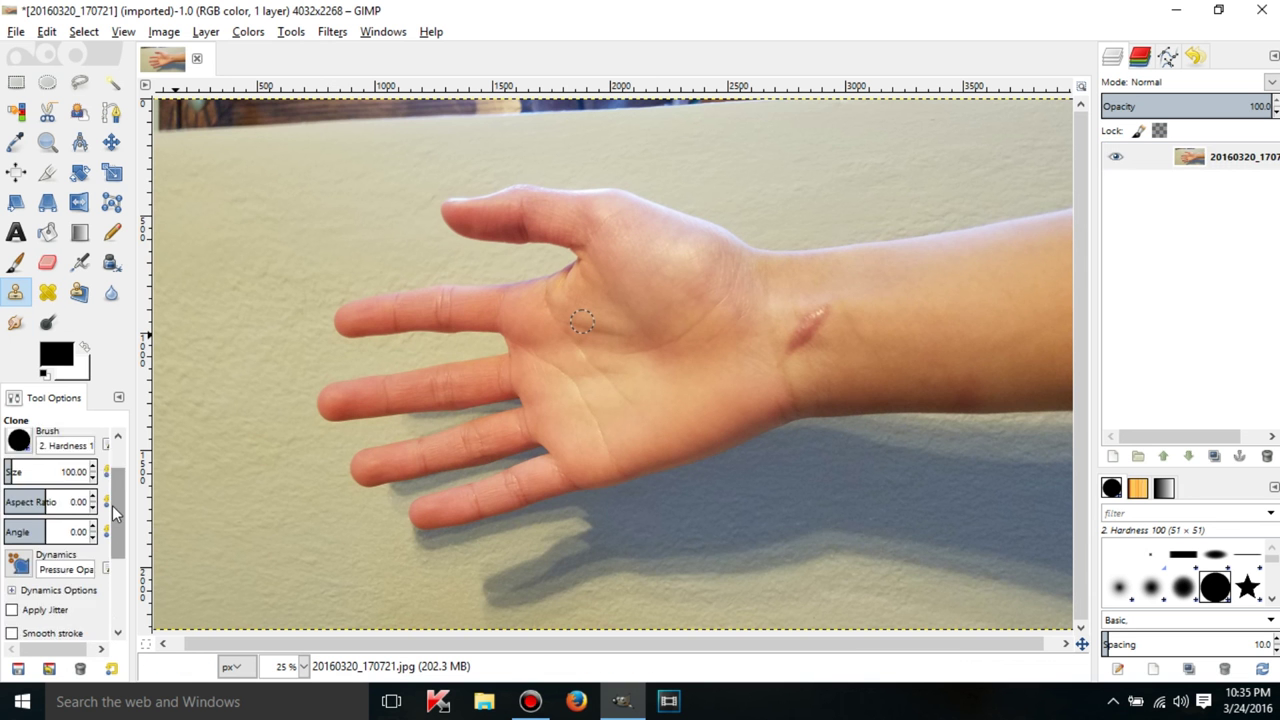
With the Heal tool, sample the index fingertip and heal a skin spot onto the wall
left_click(48, 292)
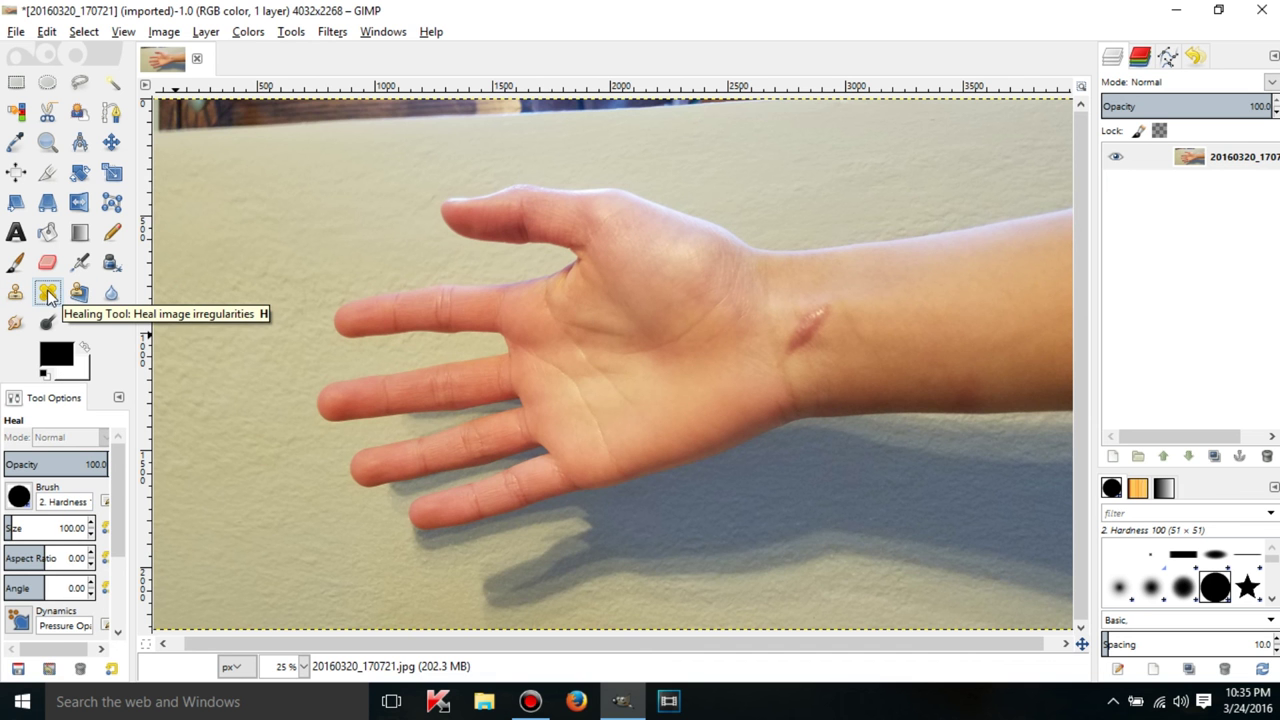
left_click(346, 330, "ctrl")
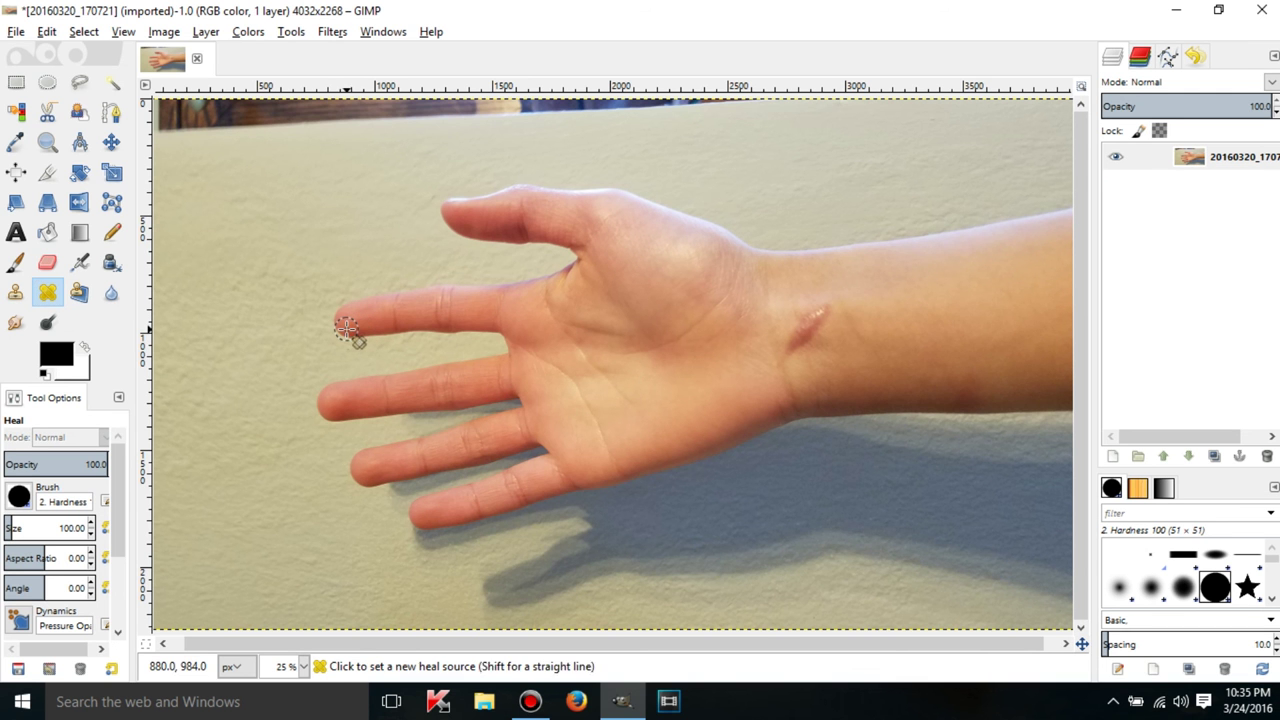
left_click(303, 195)
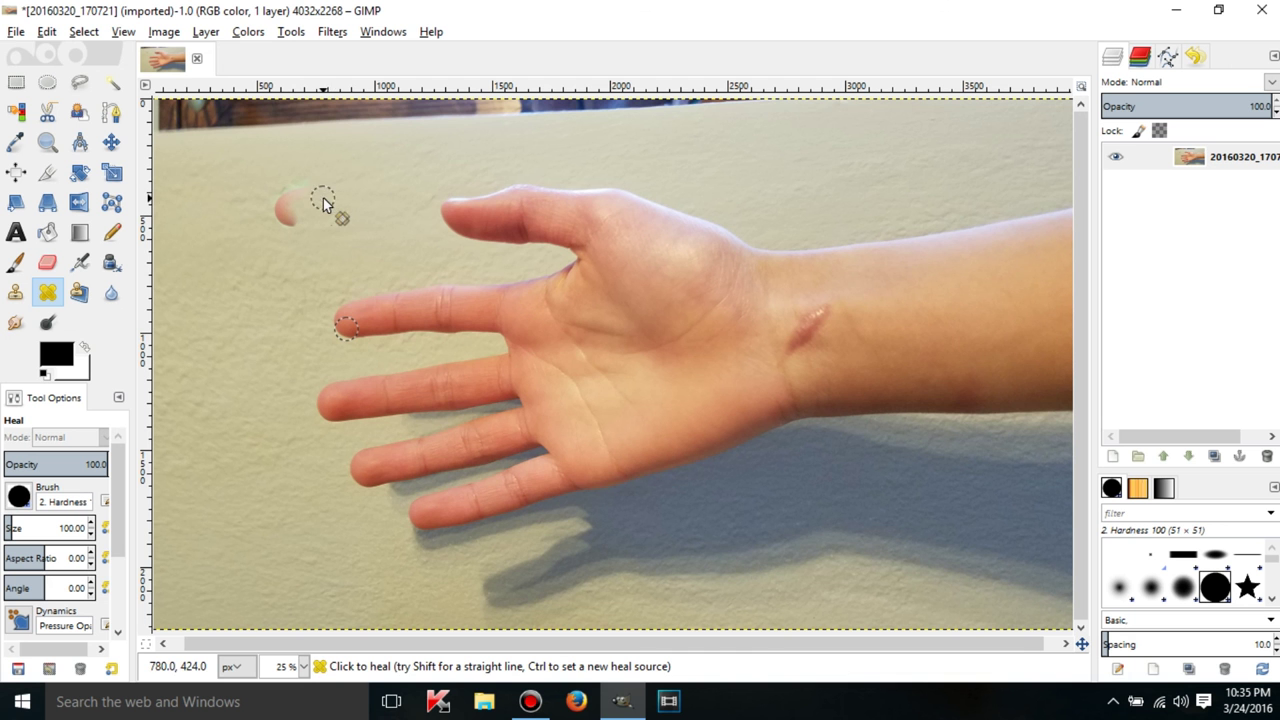
Resample the fingertip and heal the skin patch onto the wall several more times
left_click(346, 331)
left_click(283, 209)
left_click(287, 219)
left_click(296, 213)
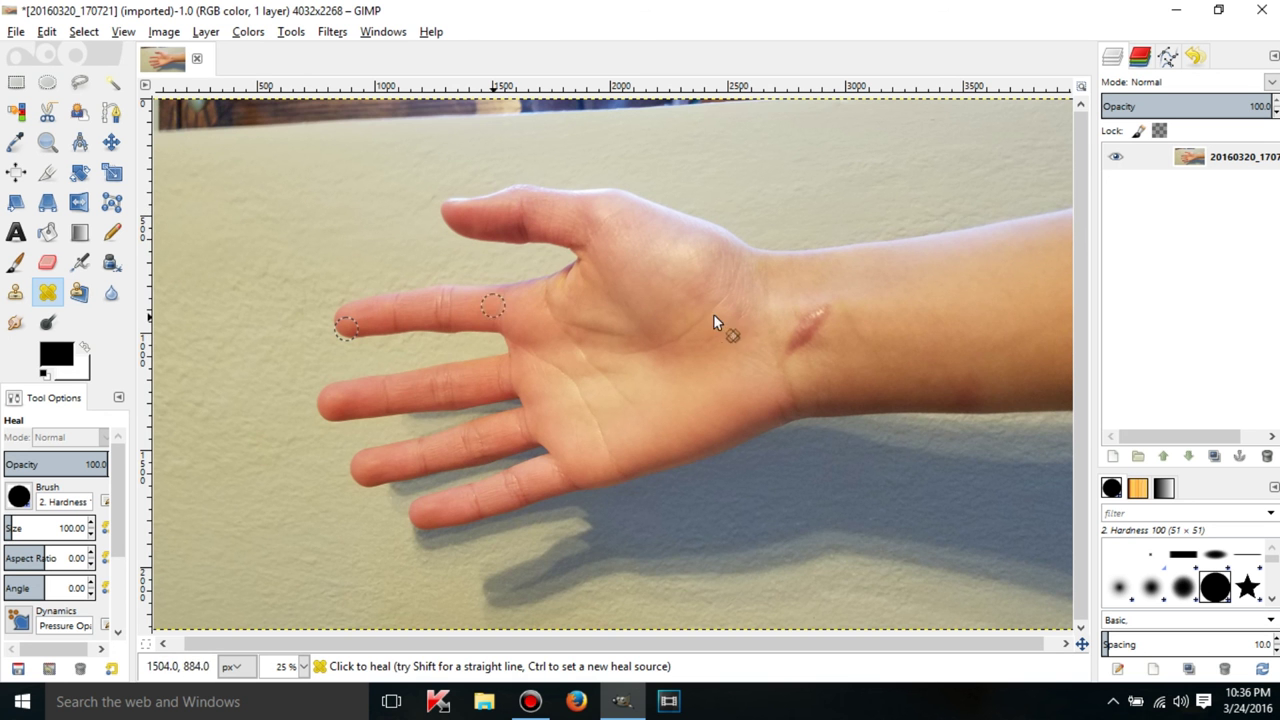
Sample forearm skin beside the scar and heal over the wrist scar and its red spot
left_click(931, 316, "ctrl")
key("ctrl")
left_click(886, 330, "ctrl")
left_click(809, 330)
left_click(791, 355)
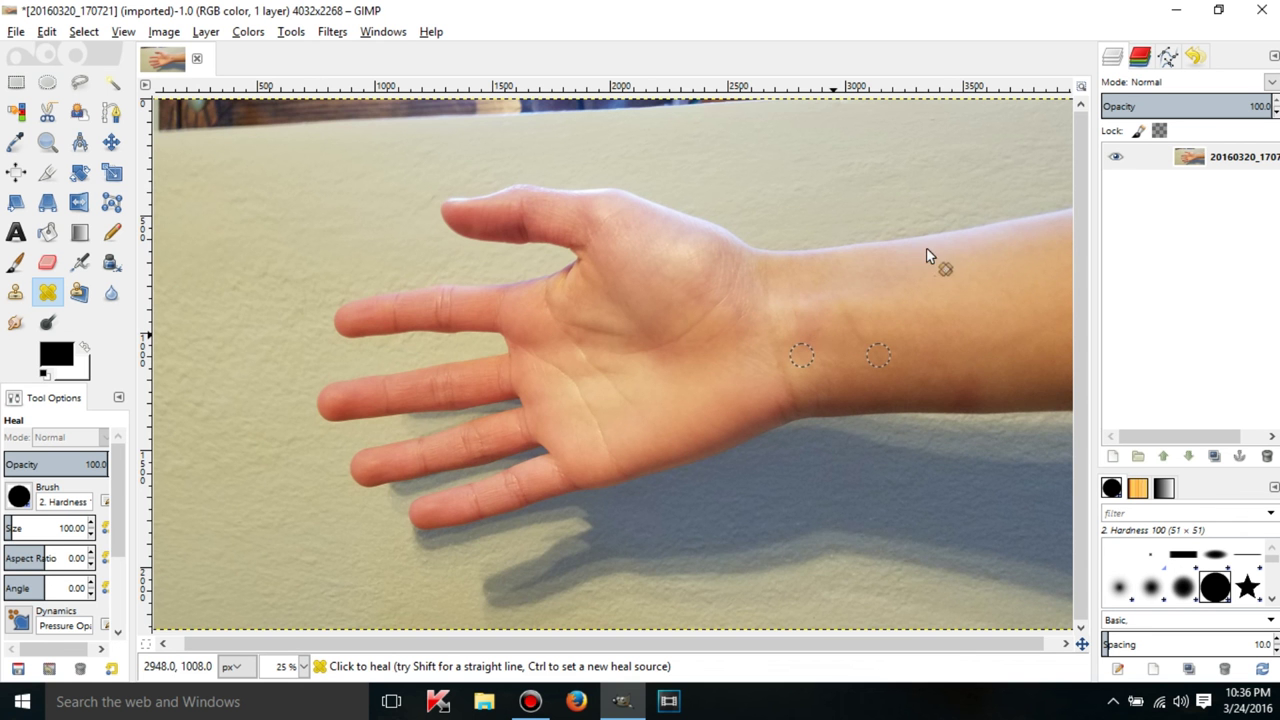
left_click(47, 144)
Zoom in on the wrist, undo the heal to restore the scar, and fit the image in the window
left_click(813, 329)
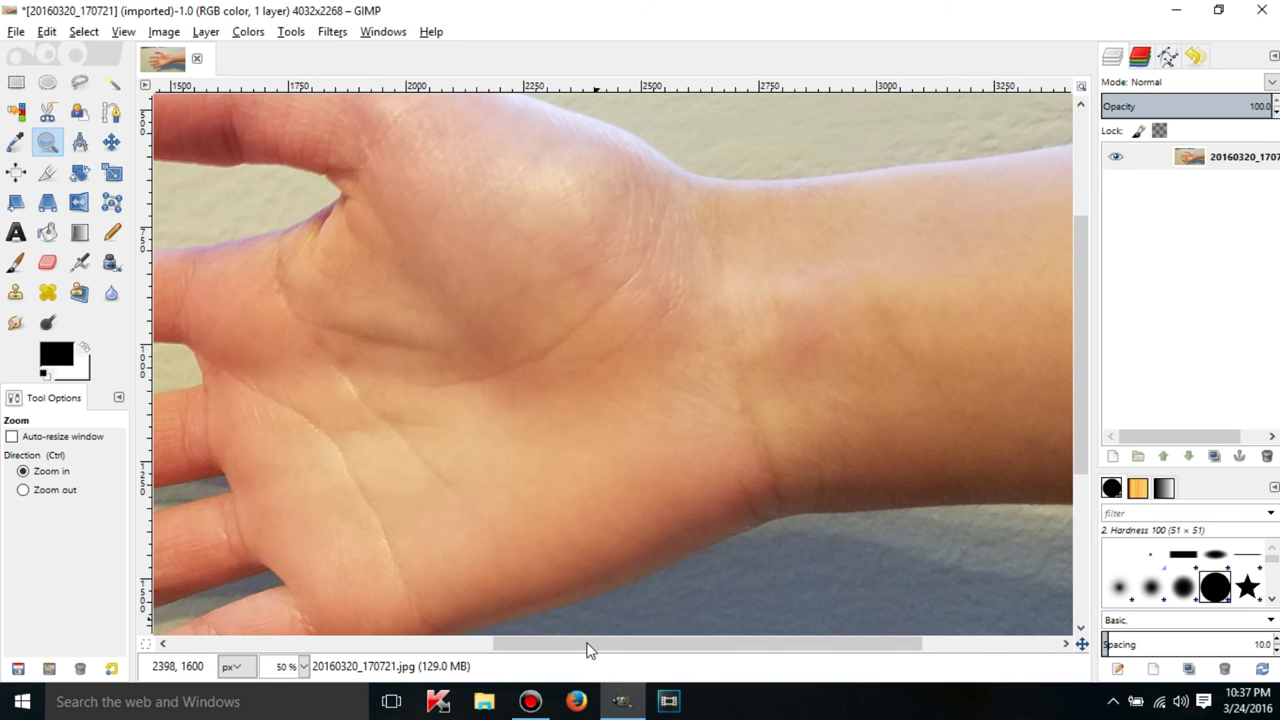
left_click_drag(588, 651, 780, 651)
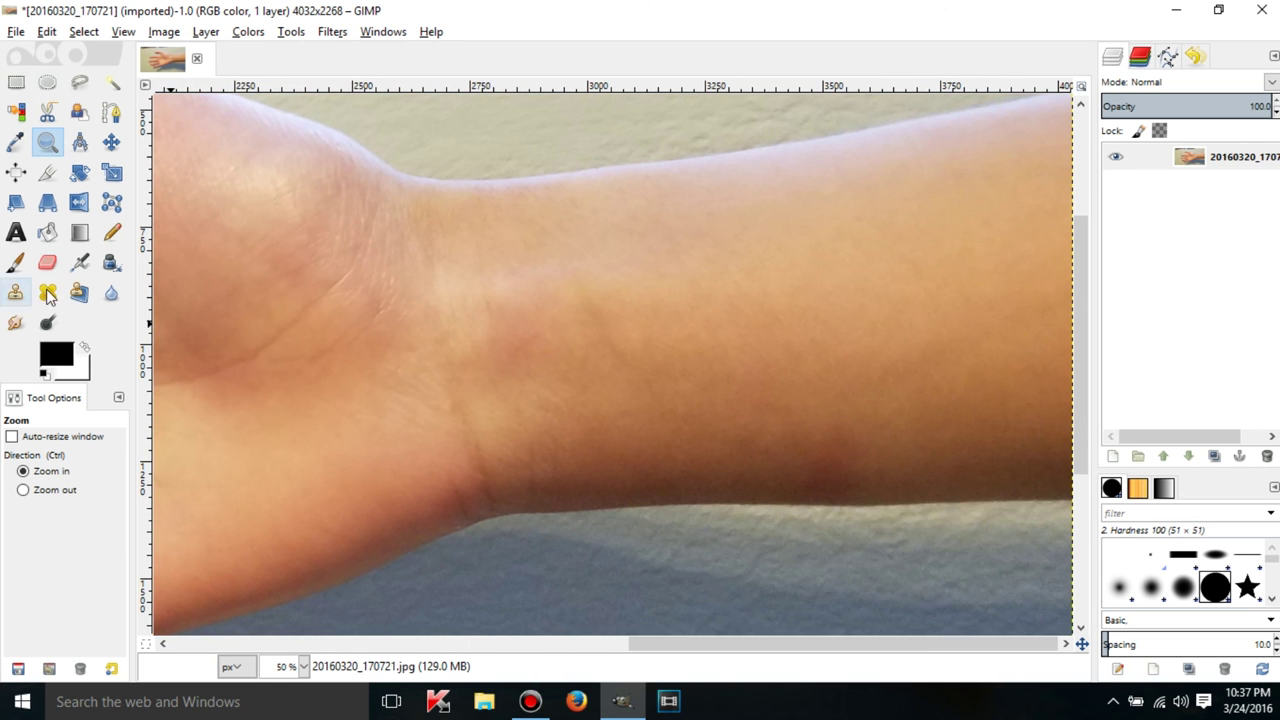
key("ctrl+z")
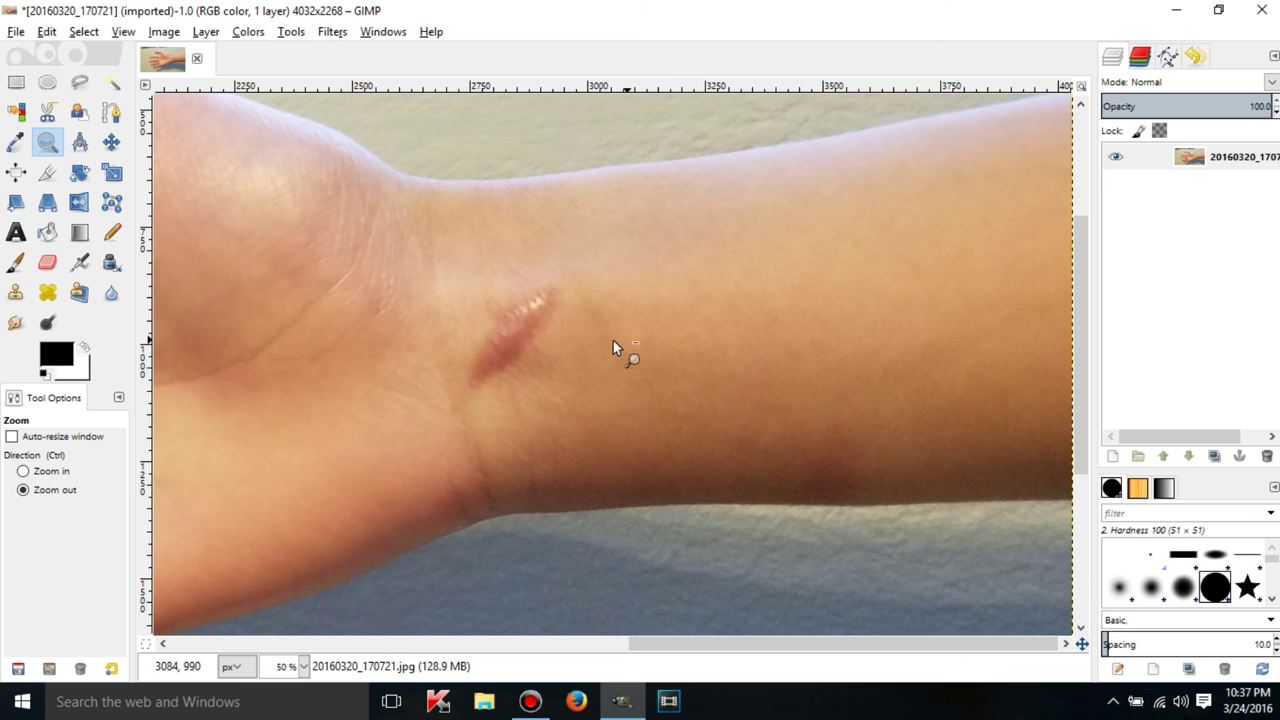
left_click(123, 31)
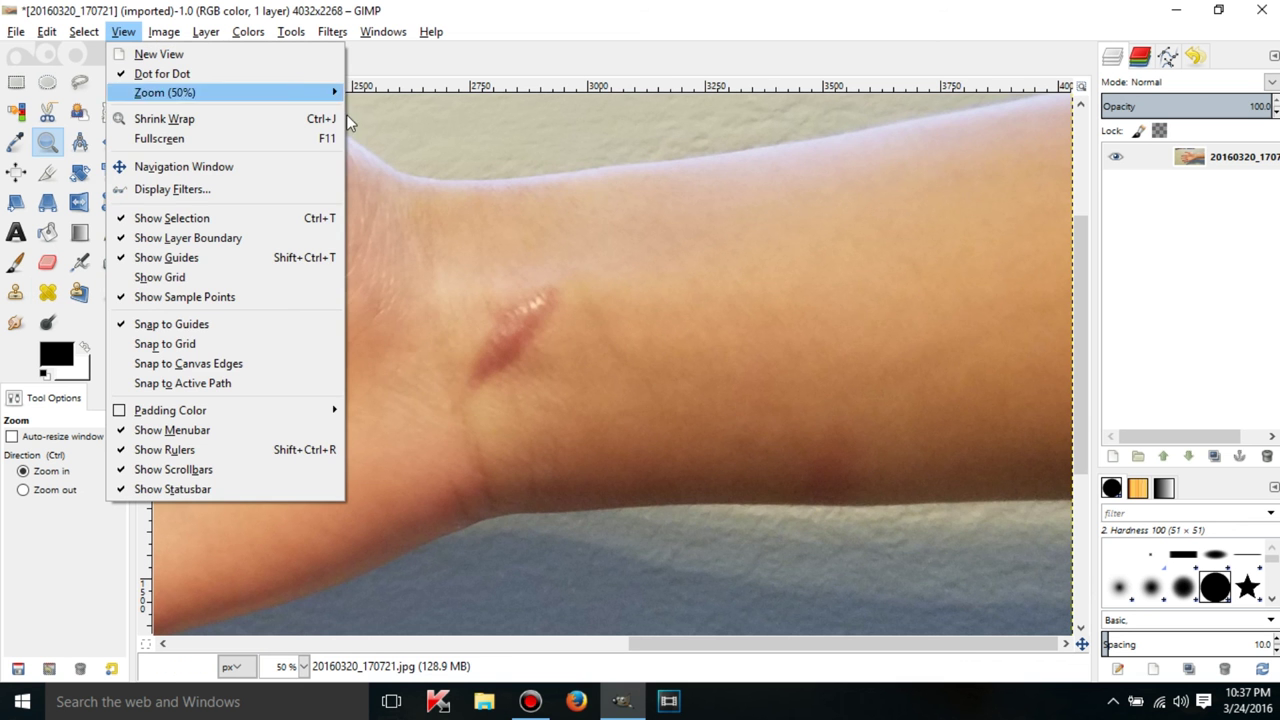
mouse_move(334, 100)
left_click(437, 150)
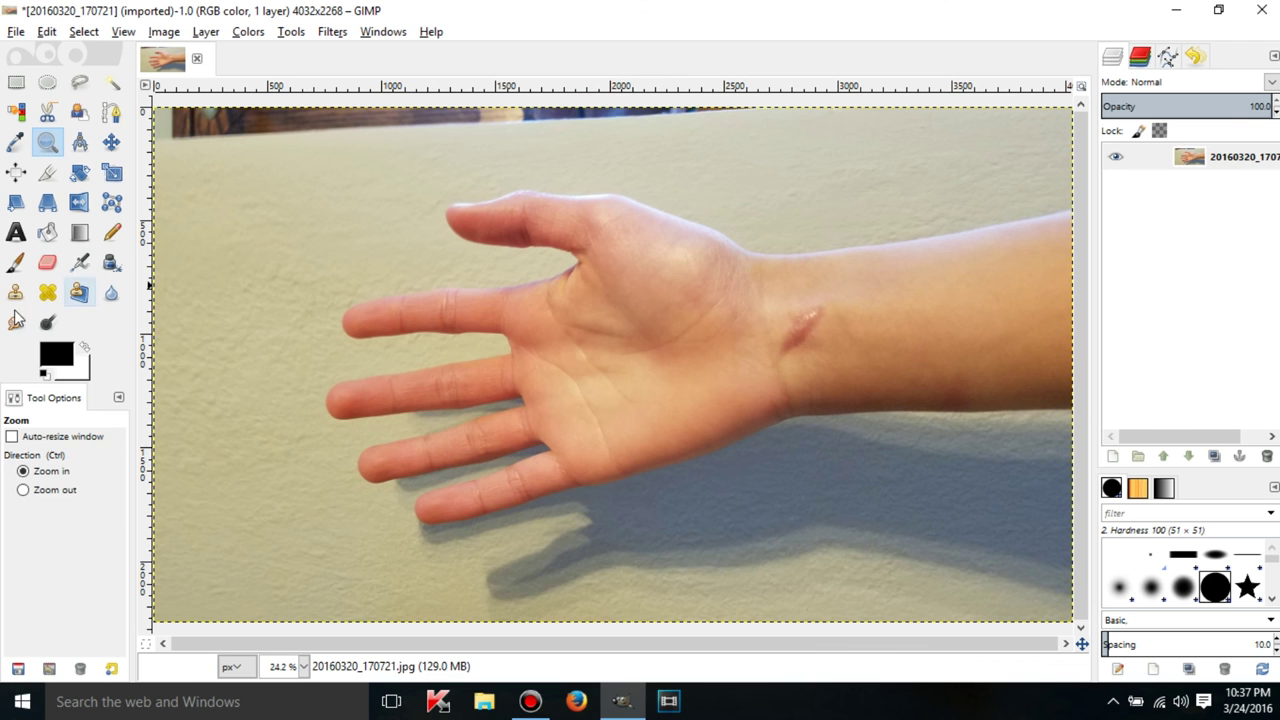
left_click(17, 294)
Undo a blotchy clone, switch to the 2. Hardness 050 brush, and clone skin over the wrist mark
left_click(888, 315, "ctrl")
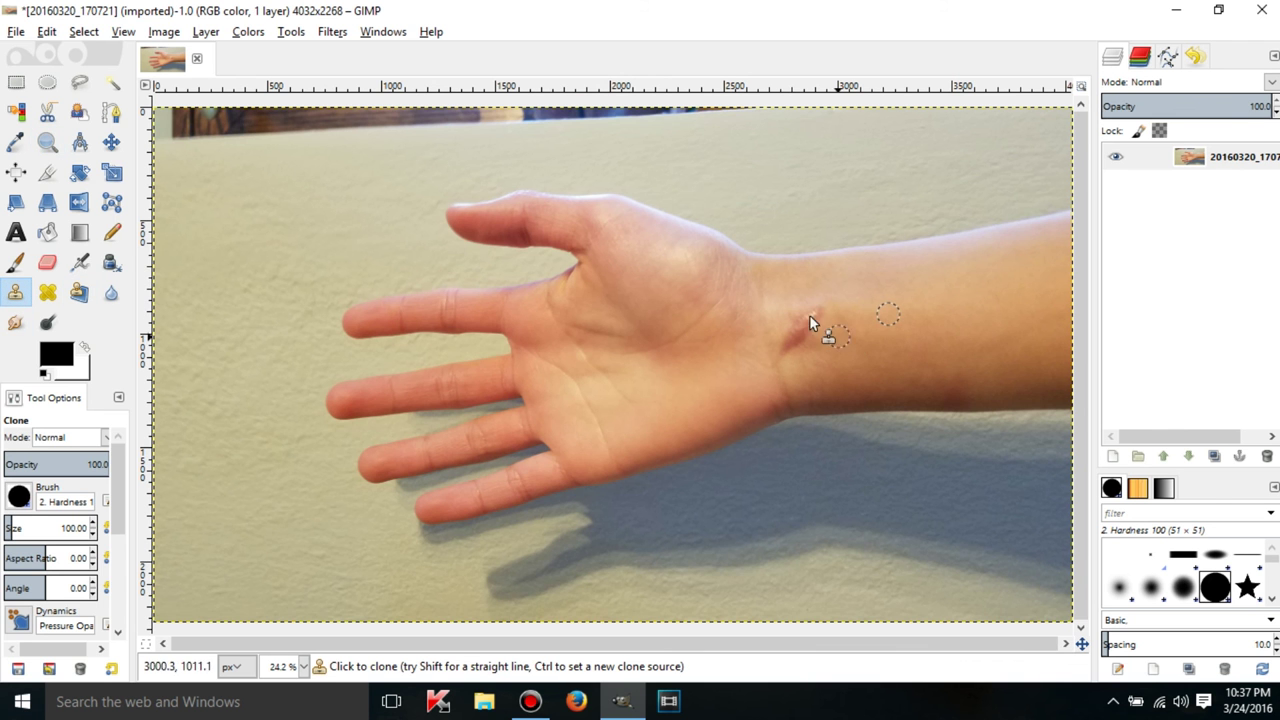
mouse_move(805, 317)
left_mouse_down()
mouse_move(826, 307)
mouse_move(783, 347)
mouse_move(795, 320)
left_mouse_up()
key("ctrl+z")
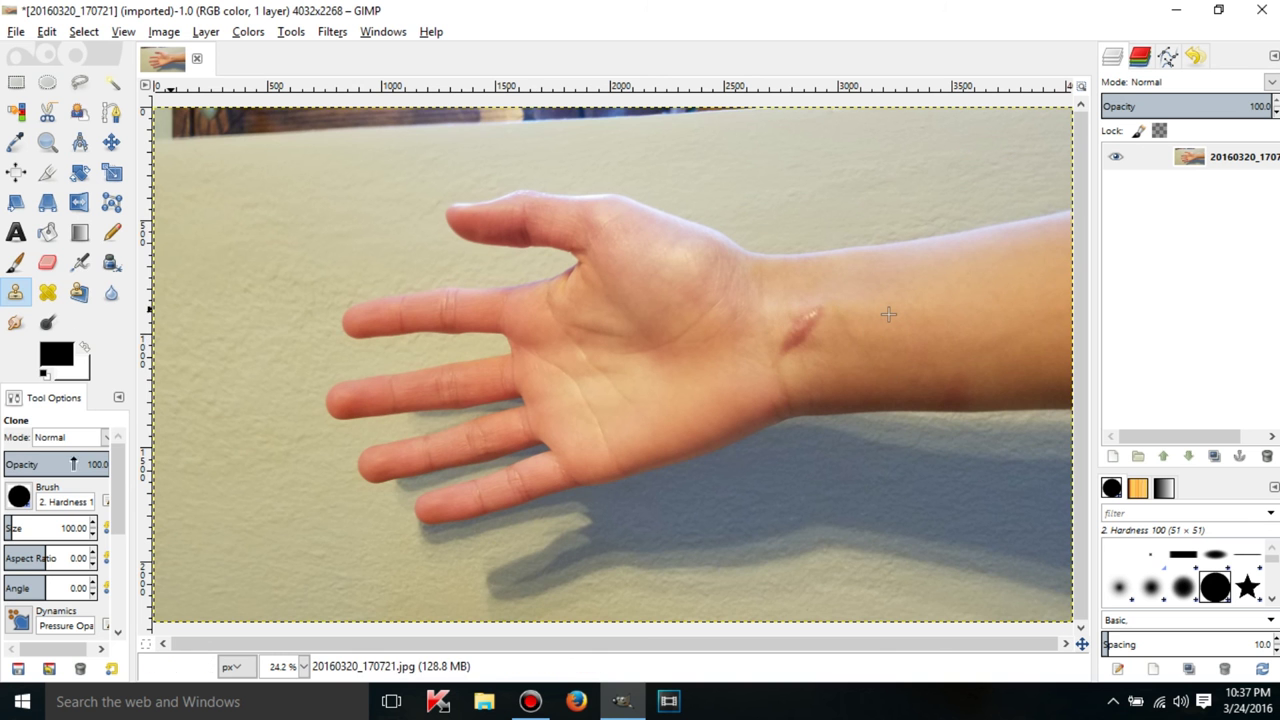
left_click(19, 497)
left_click(30, 256)
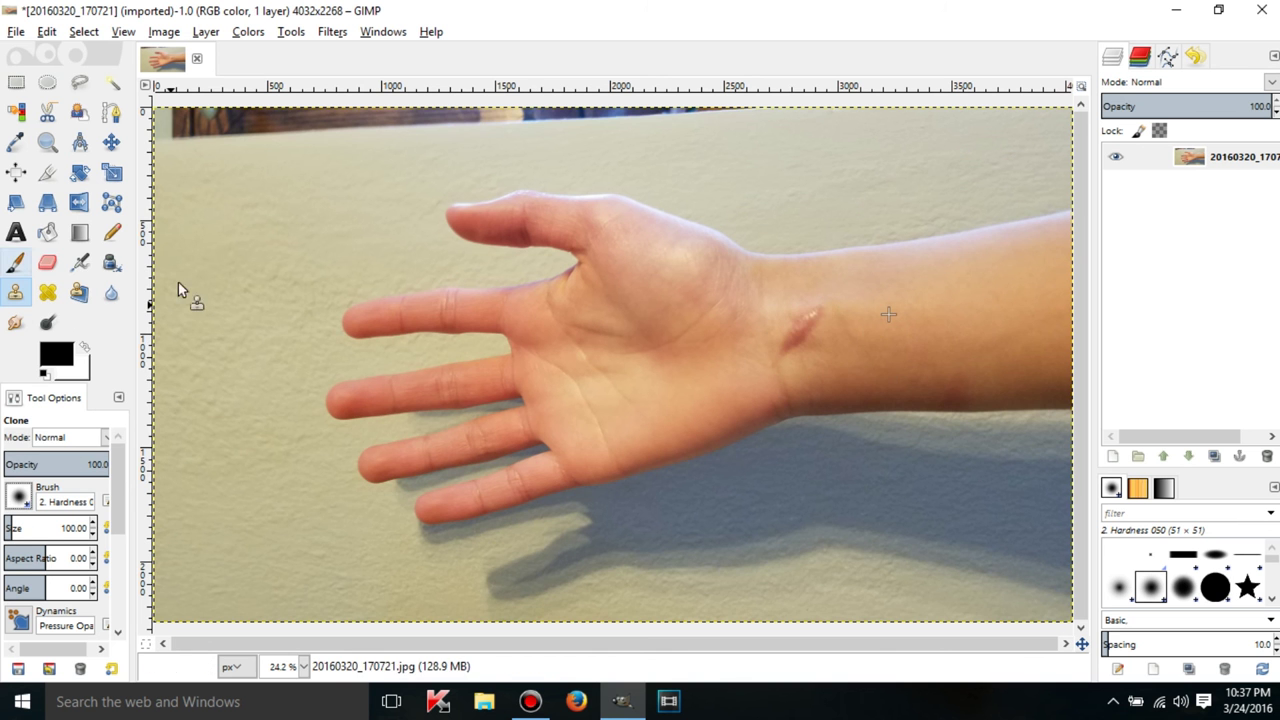
mouse_move(817, 326)
left_mouse_down()
mouse_move(791, 351)
mouse_move(807, 335)
mouse_move(814, 345)
mouse_move(797, 328)
mouse_move(820, 312)
left_mouse_up()
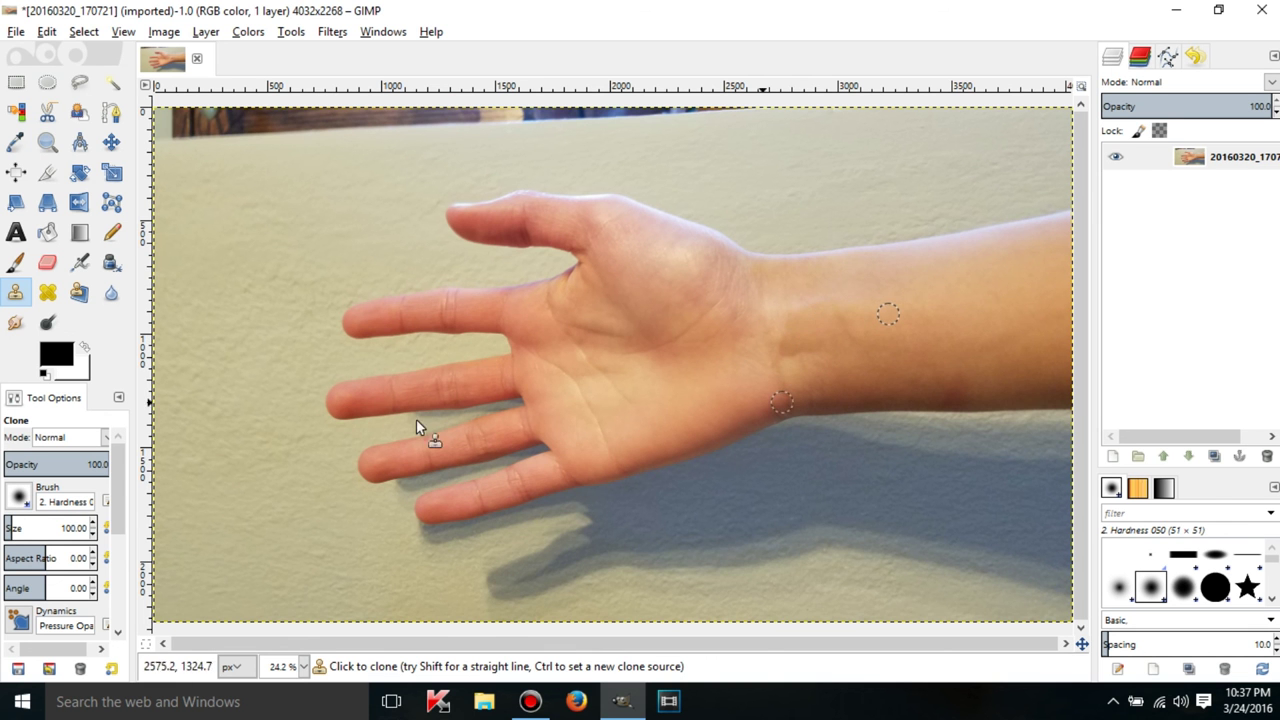
Undo the retouch, set a clone source beside the scar, and clone over the scar and dark spot
left_click(48, 293)
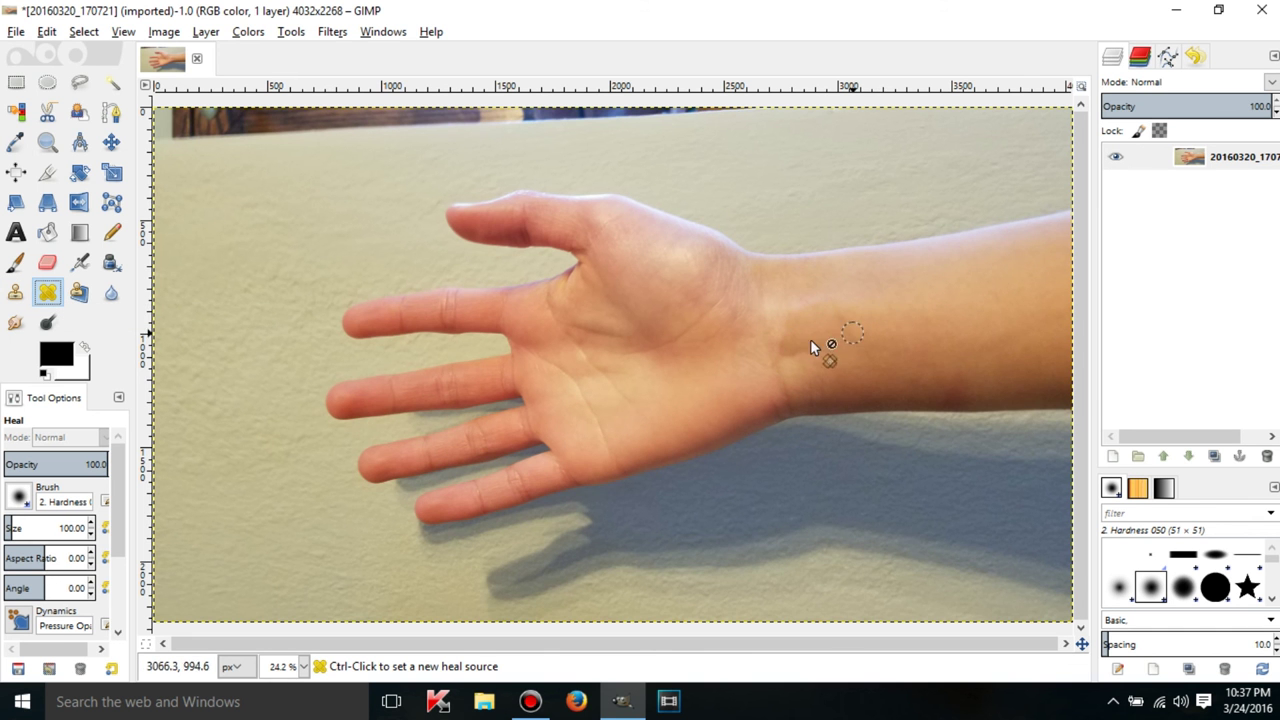
key("ctrl+z")
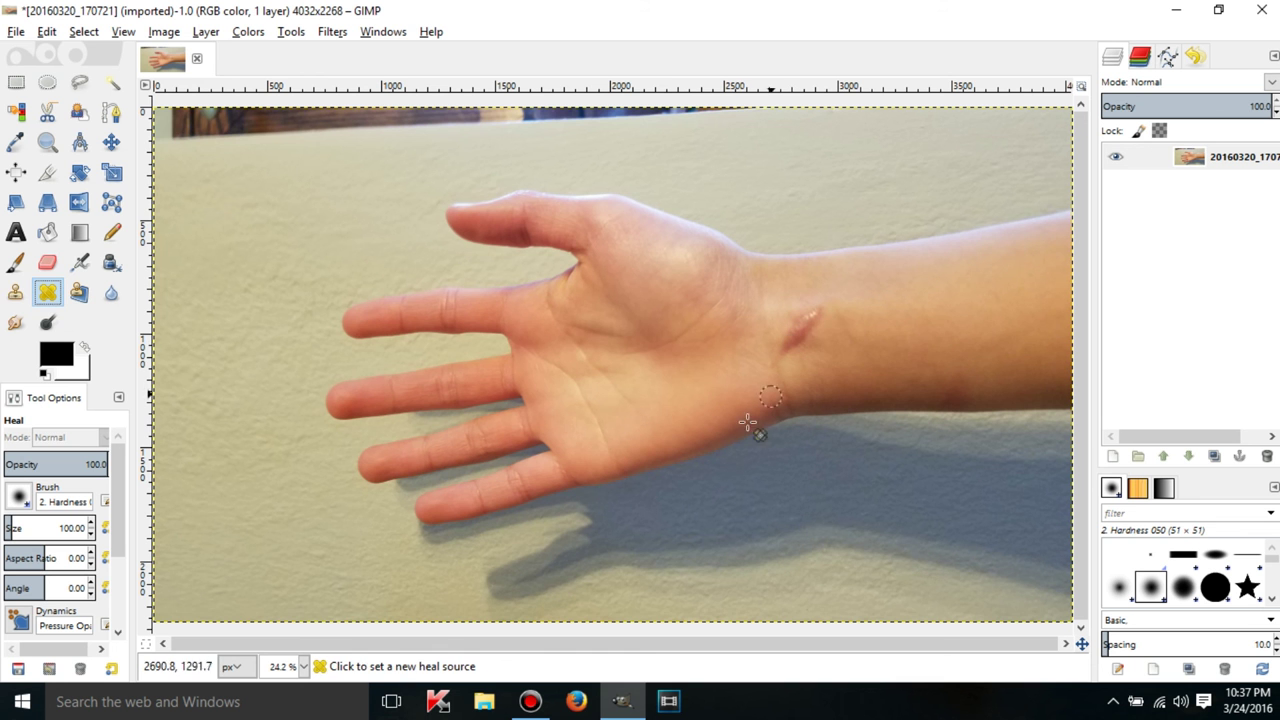
left_click(15, 292)
left_click(852, 322, "ctrl")
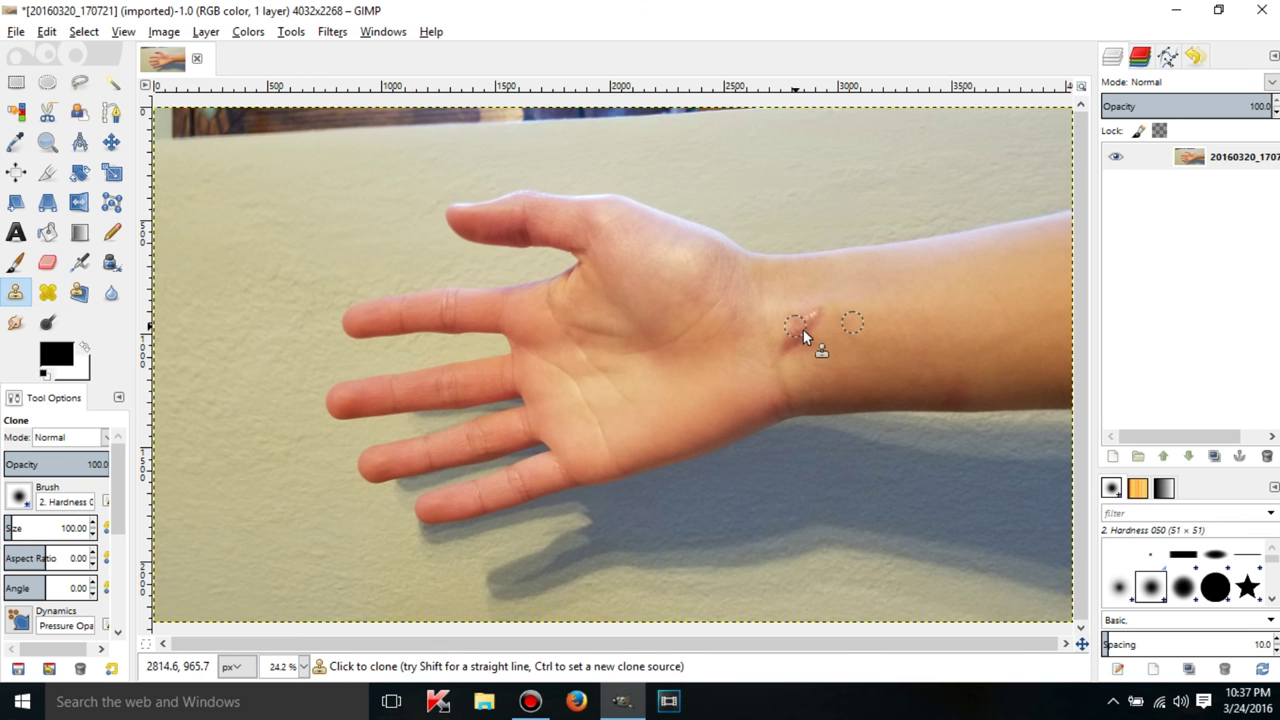
mouse_move(805, 321)
left_mouse_down()
mouse_move(818, 308)
mouse_move(790, 352)
mouse_move(807, 314)
left_mouse_up()
left_click(805, 333)
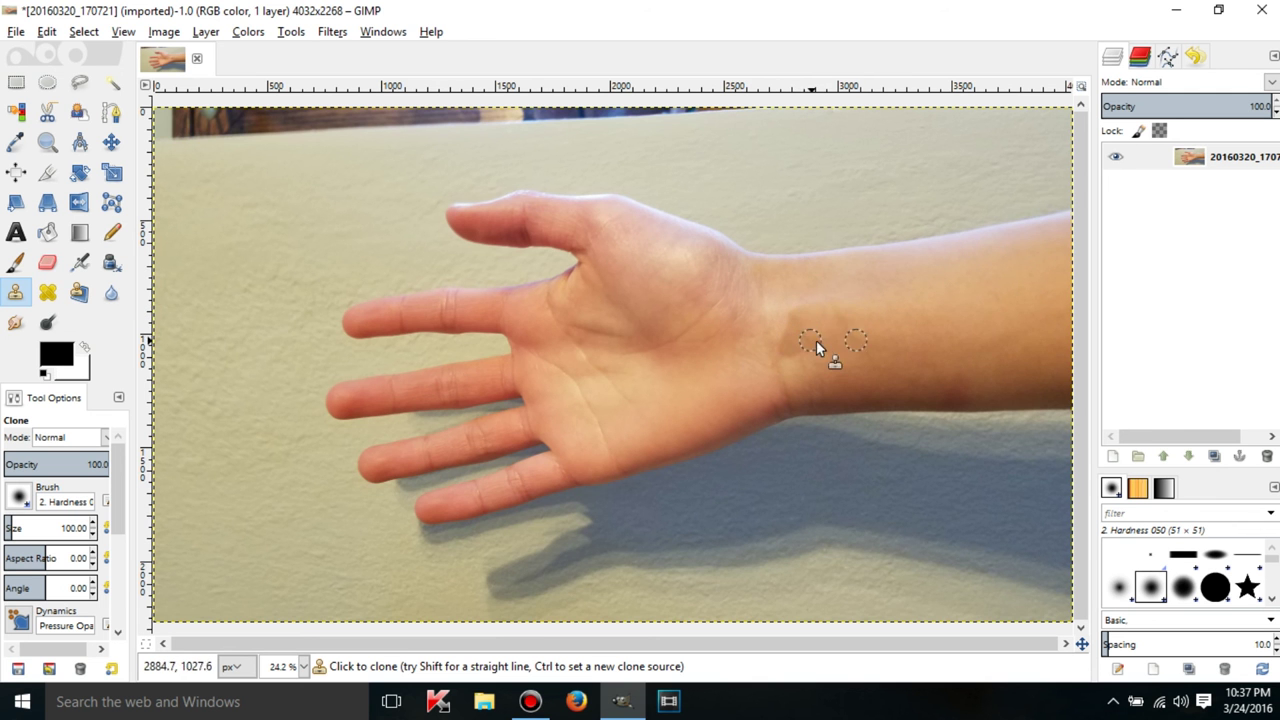
Set heal sources on skin near the wrist and heal a spot on the wrist
left_click(47, 292)
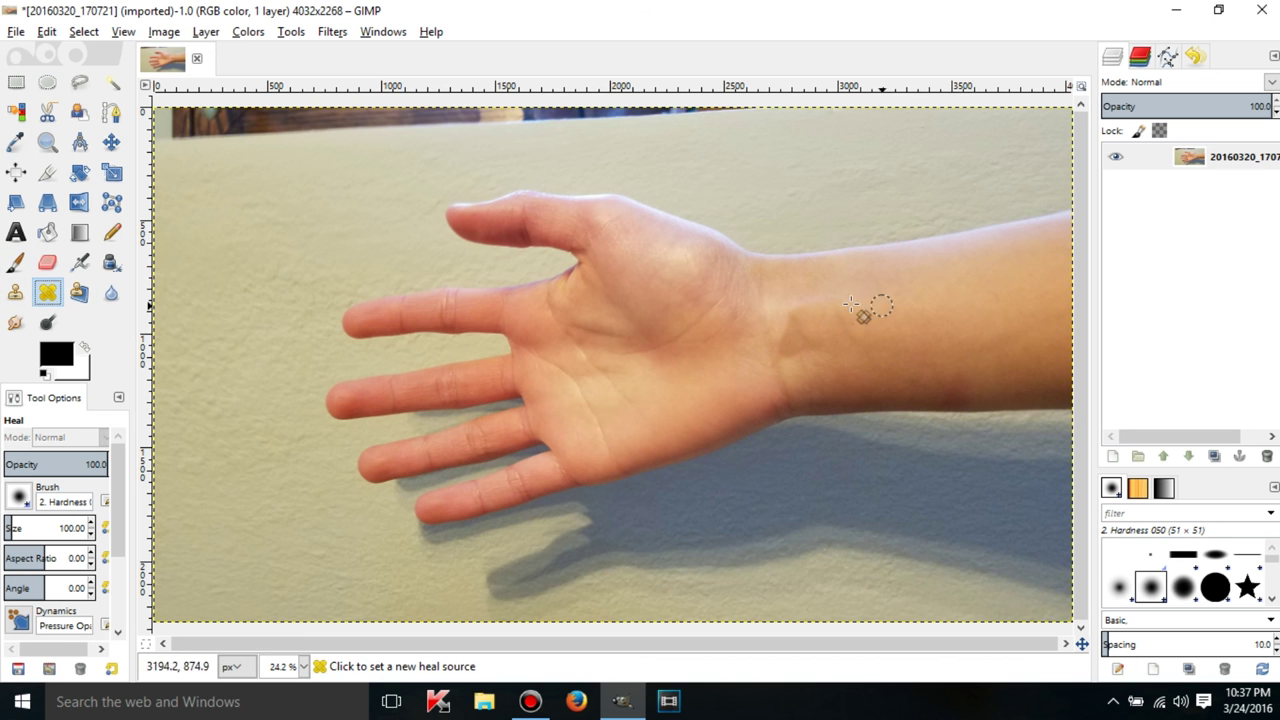
left_click(806, 279, "ctrl")
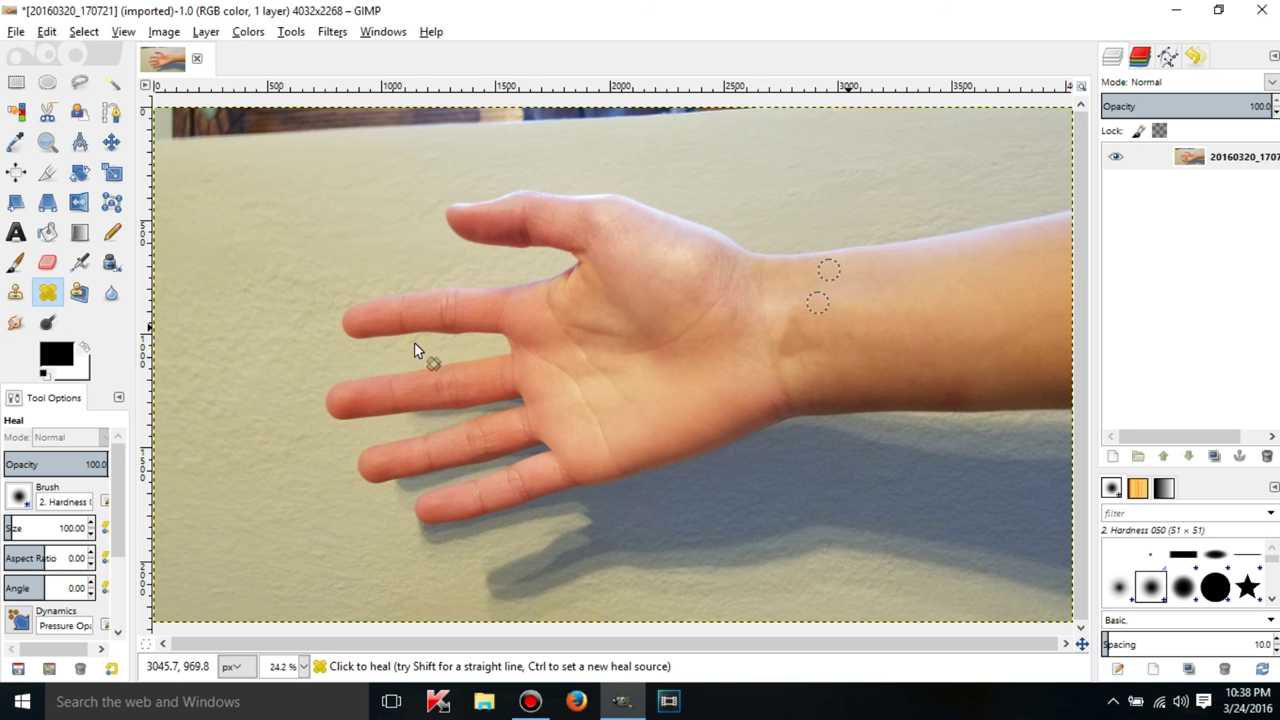
left_click(773, 303, "ctrl")
left_click(820, 376, "ctrl")
left_click(530, 701)
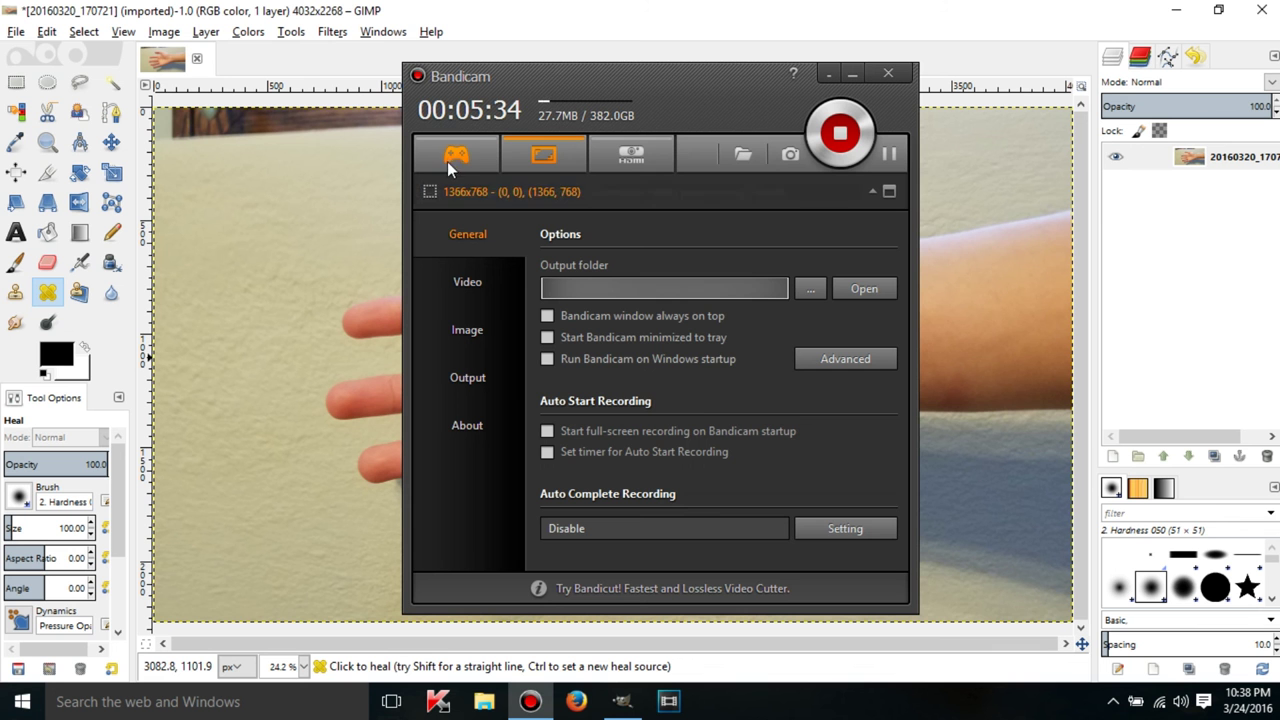
Zoom in twice on the wrist to 50% and scroll right to view the forearm
left_click(546, 18)
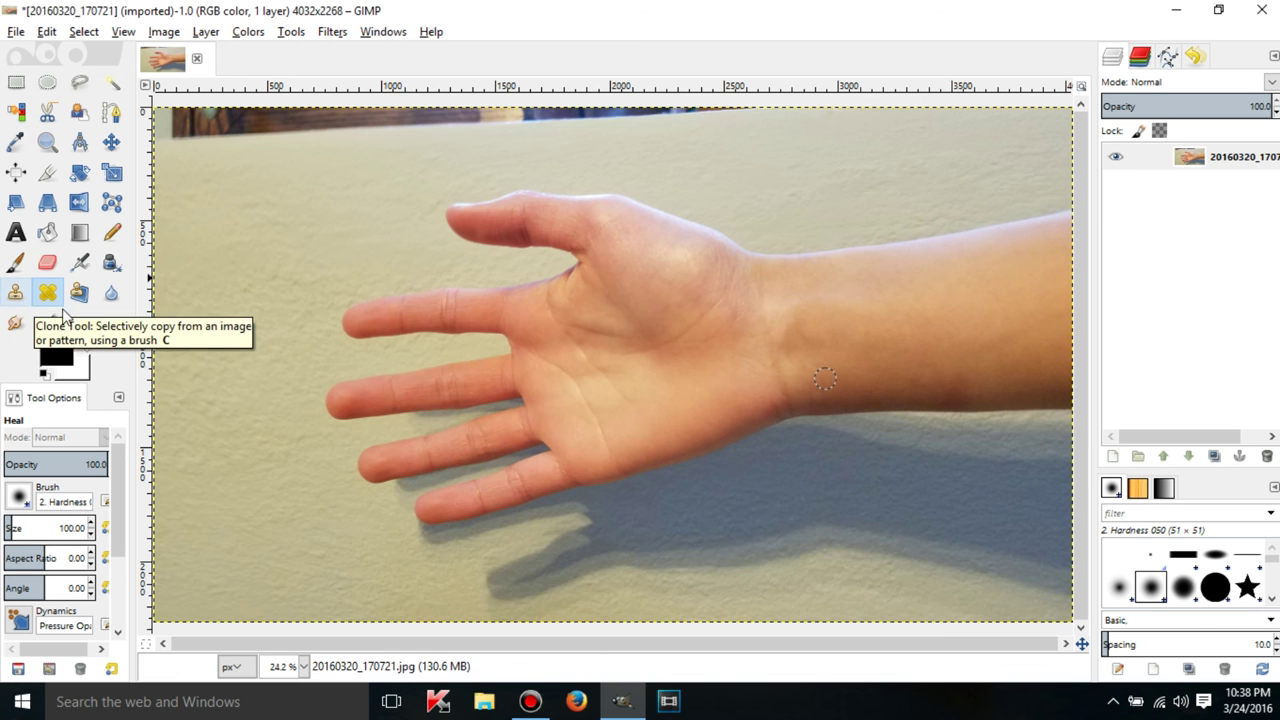
left_click(47, 142)
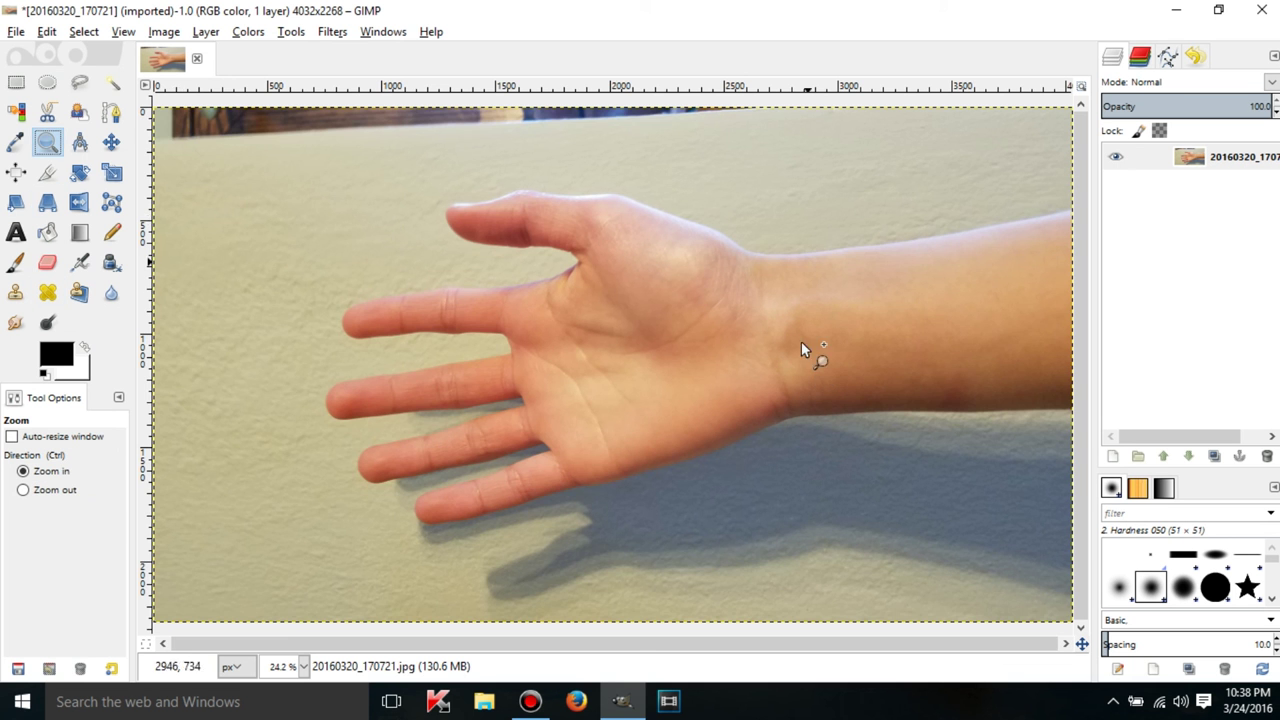
left_click(821, 331)
left_click(821, 331)
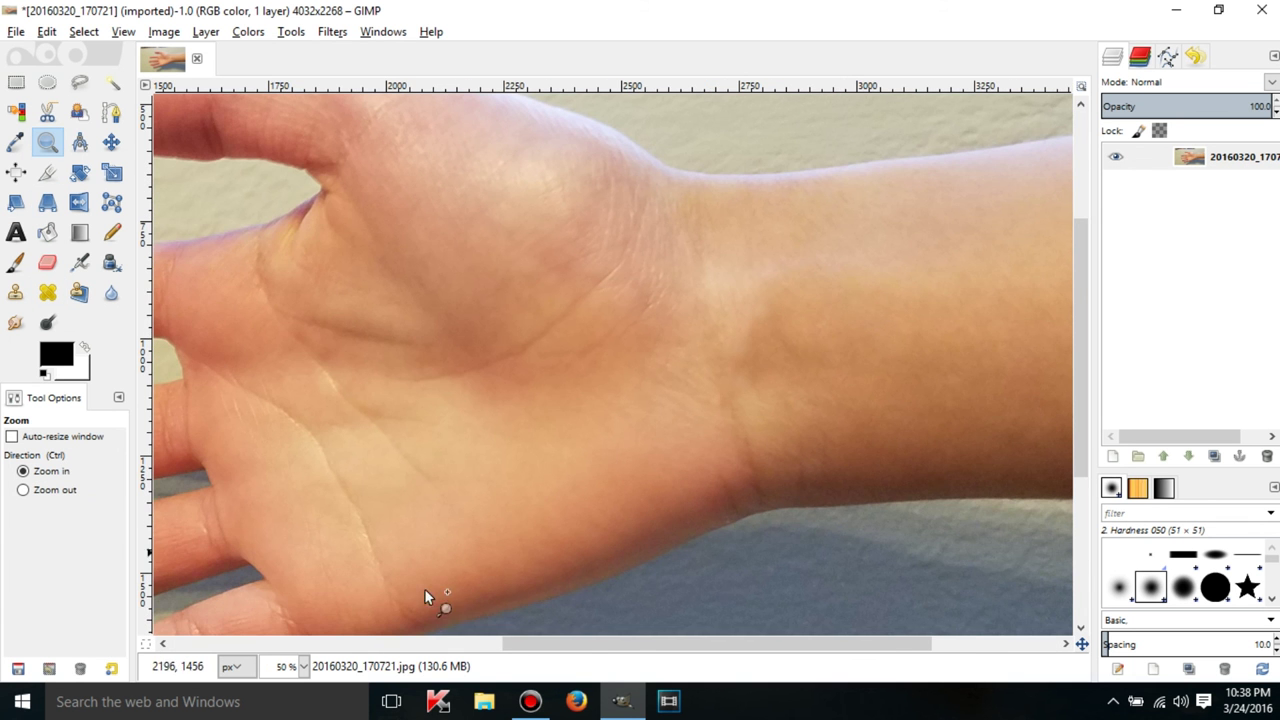
left_click_drag(608, 642, 790, 643)
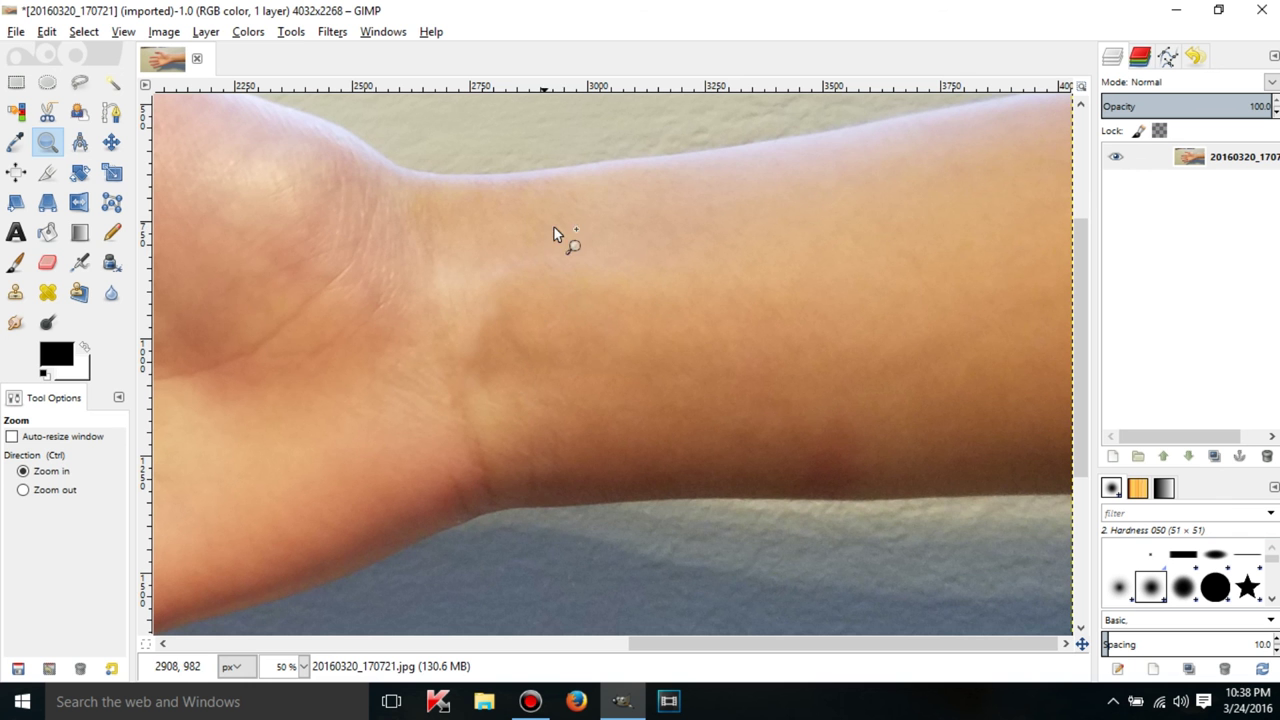
With the Heal tool, sample clean forearm skin higher up as the new heal source
left_click(47, 293)
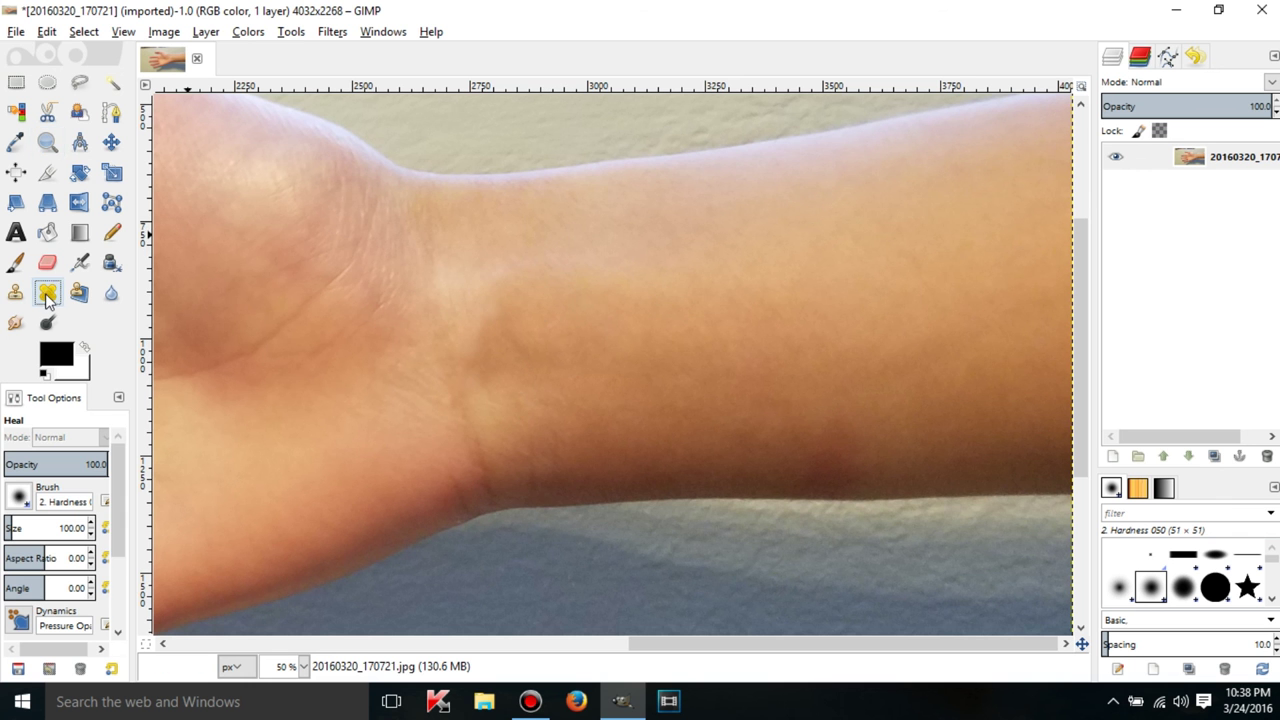
left_click(488, 242, "ctrl")
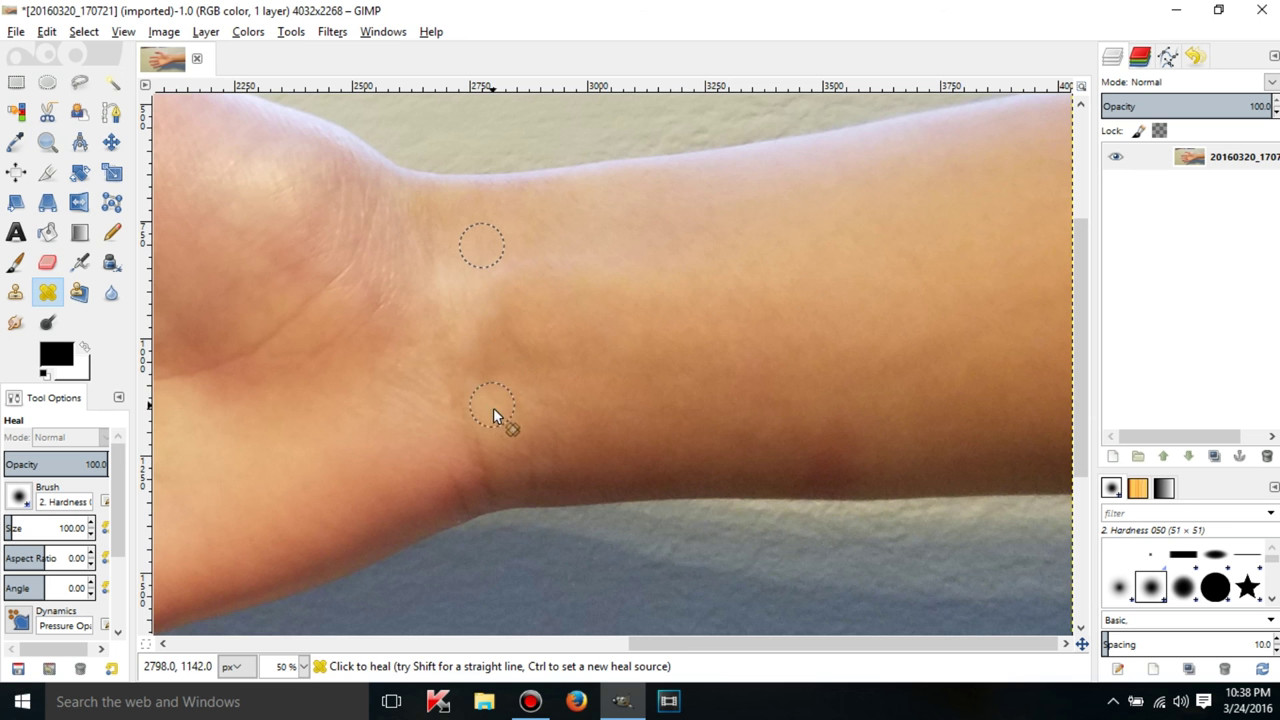
left_click(660, 190, "ctrl")
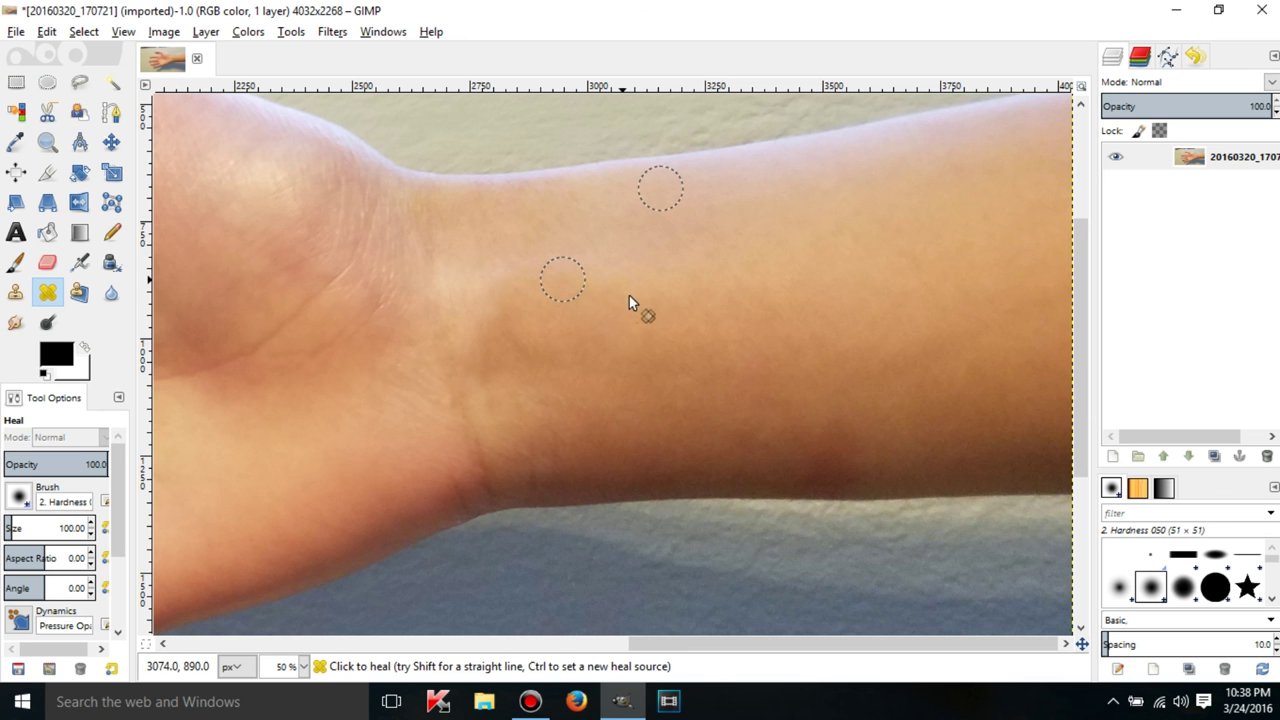